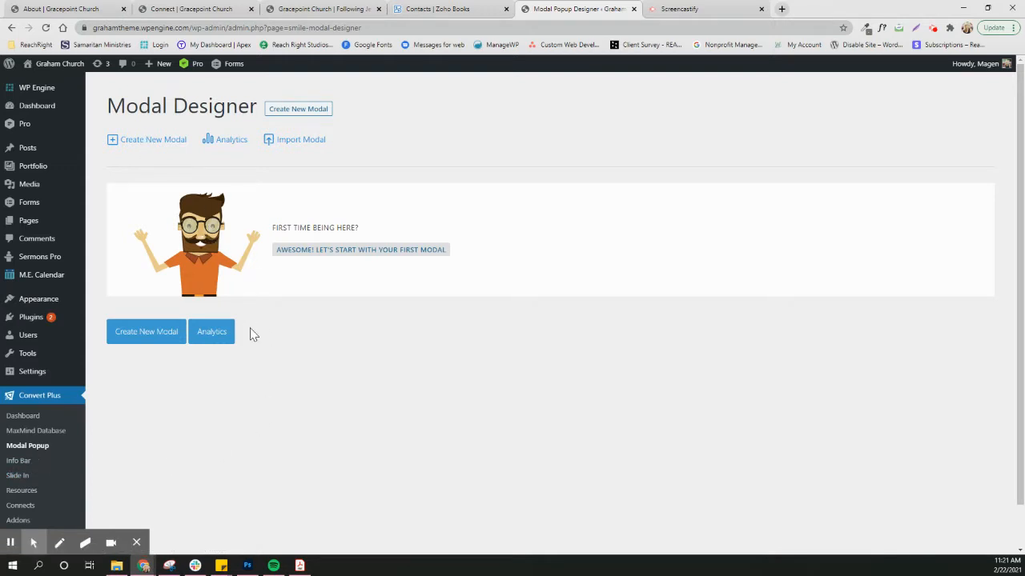
# Create a new modal popup based on the Blank Style template
pyautogui.click(160, 337)
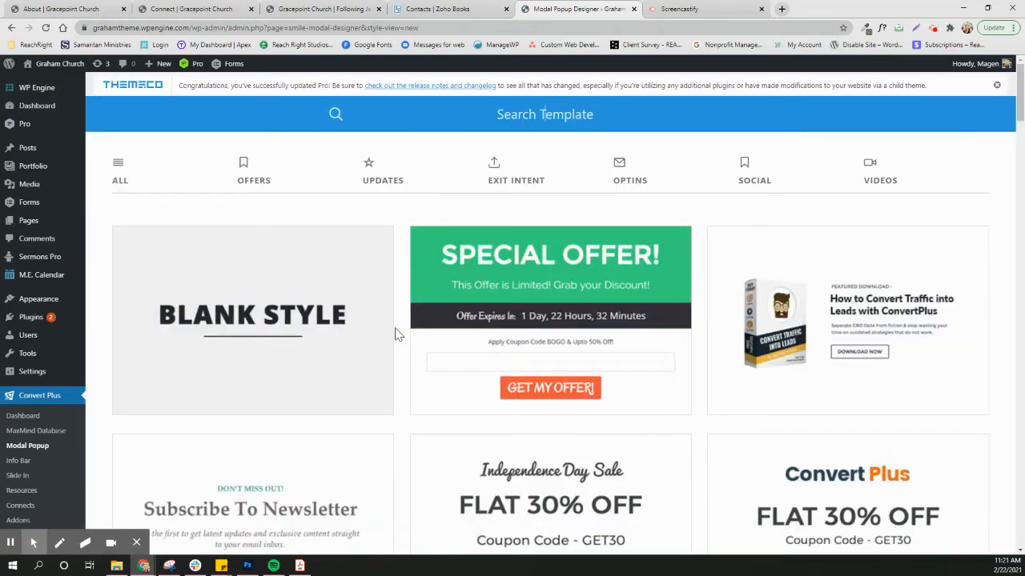
pyautogui.scroll(-1, 397, 333)
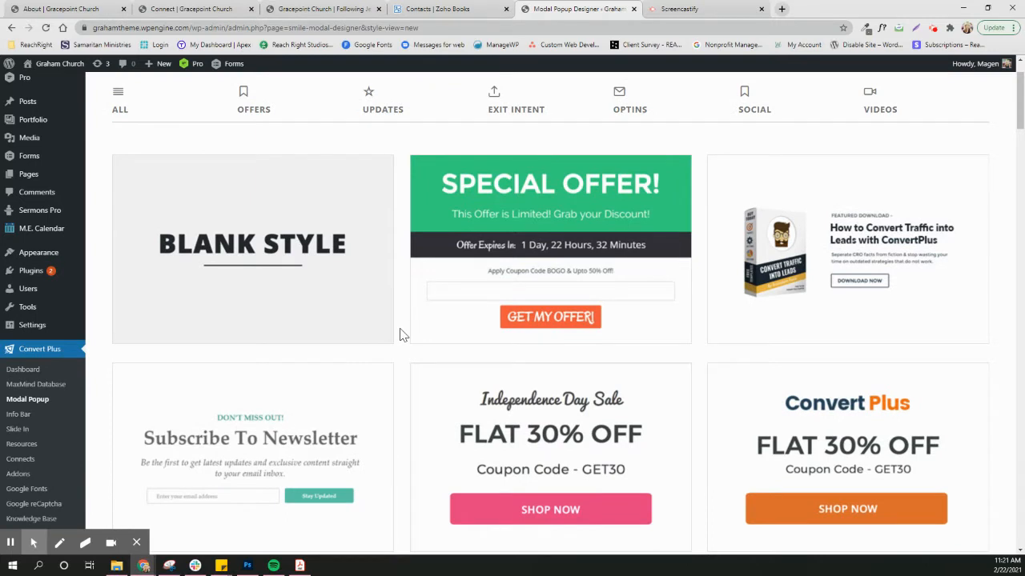
pyautogui.moveTo(248, 264)
pyautogui.scroll(-1, 402, 422)
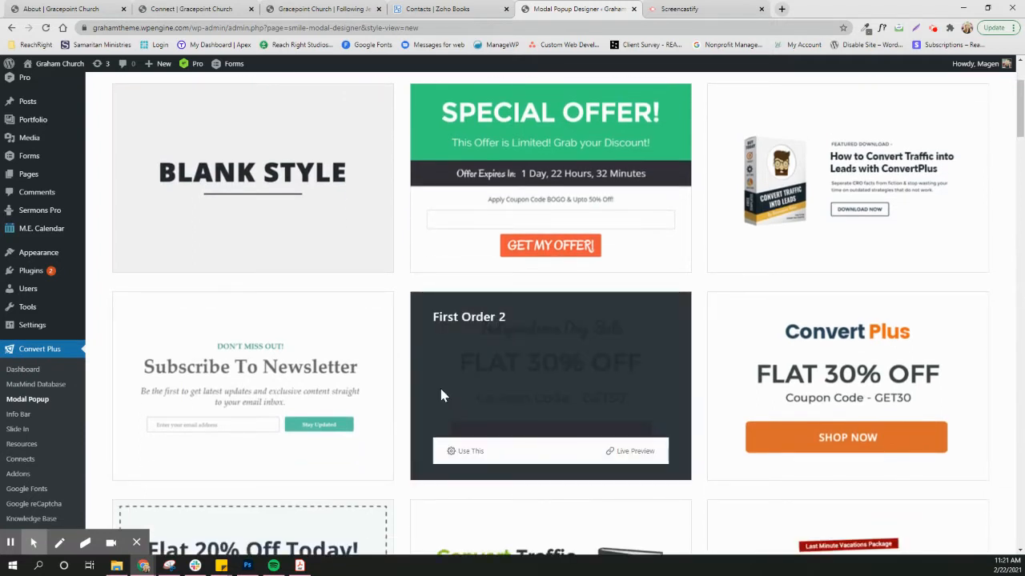
pyautogui.moveTo(759, 456)
pyautogui.moveTo(312, 189)
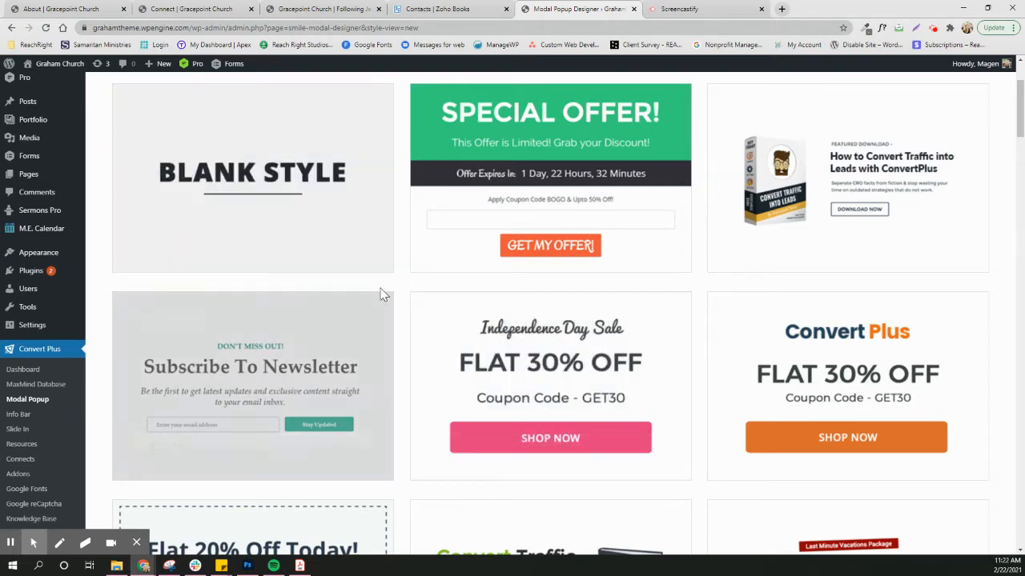
pyautogui.scroll(1, 382, 293)
pyautogui.click(175, 317)
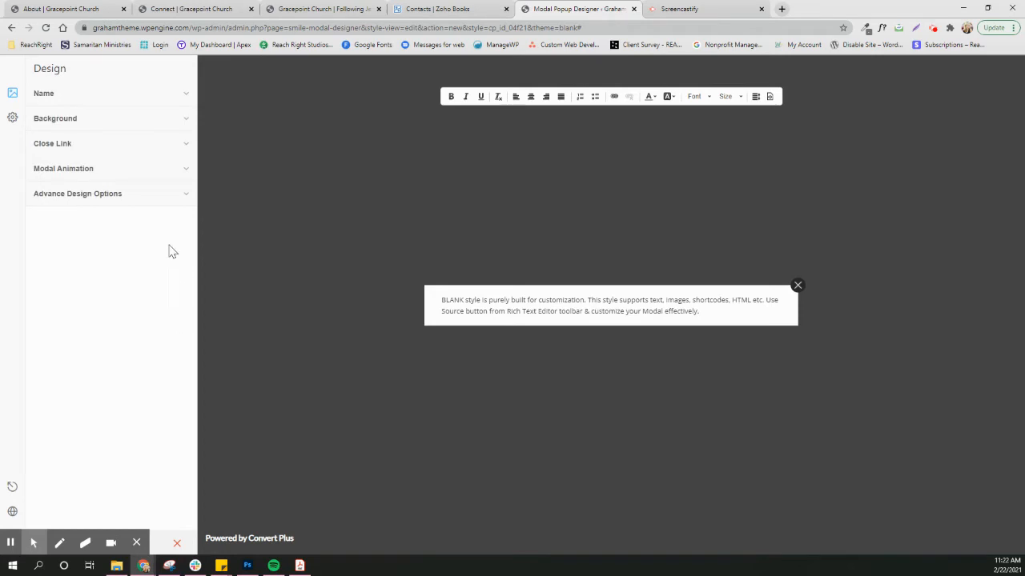
# Name the modal design "Demo Modal"
pyautogui.click(176, 93)
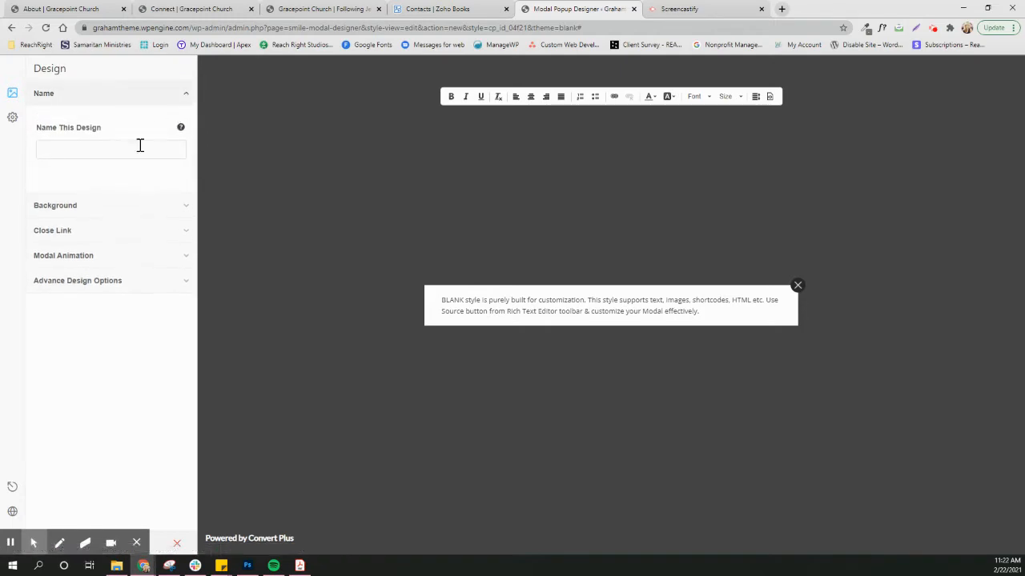
pyautogui.click(103, 150)
pyautogui.write('Demo Modal')
pyautogui.click(145, 96)
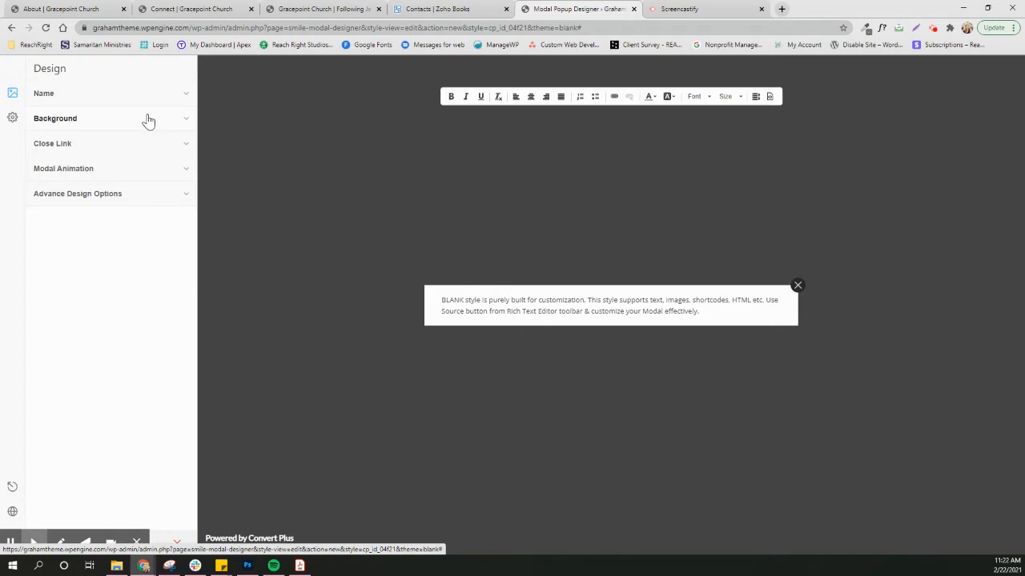
# Try several background colors for the modal and settle on the bright green #7ce011
pyautogui.click(147, 117)
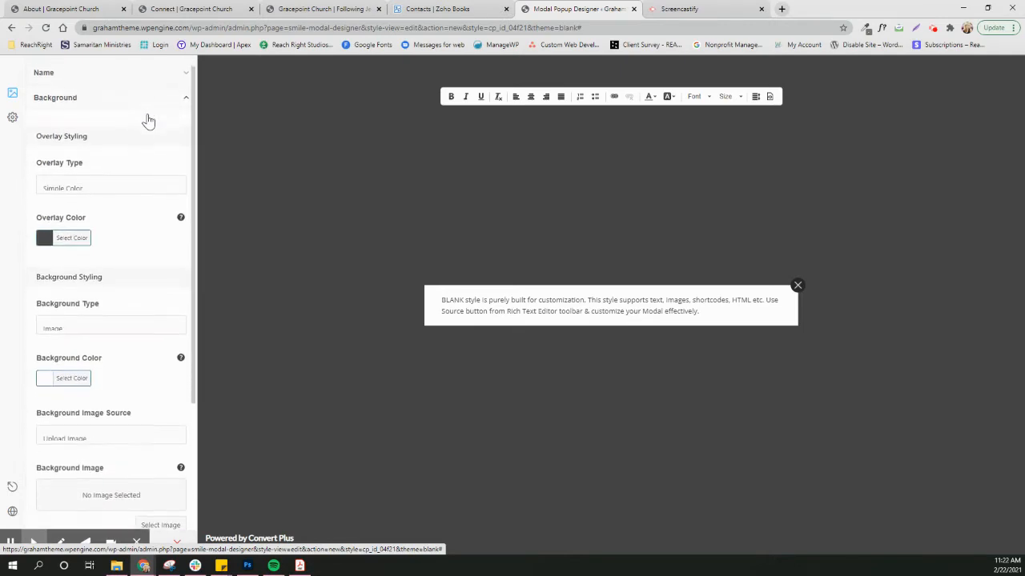
pyautogui.click(42, 349)
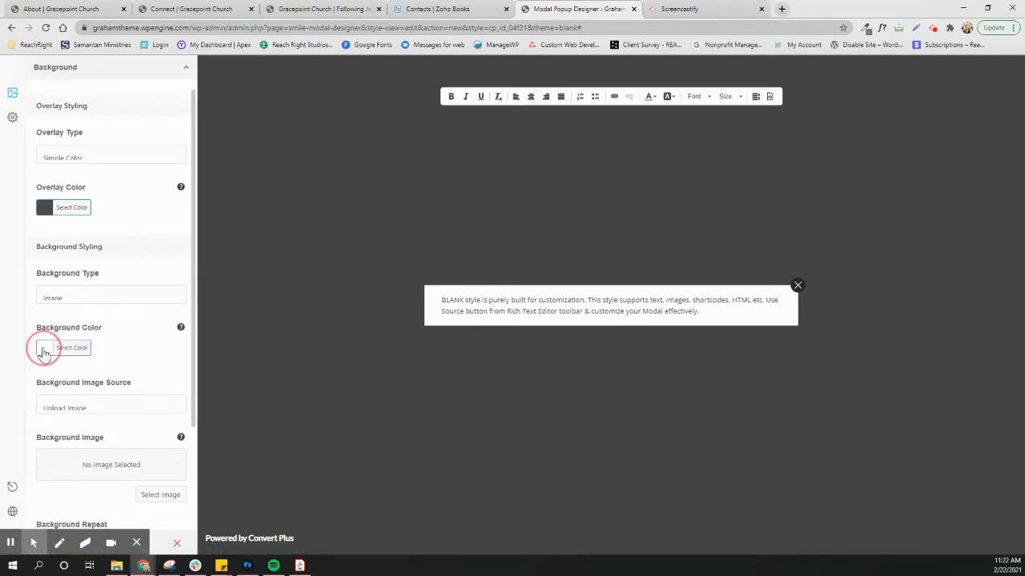
pyautogui.click(134, 473)
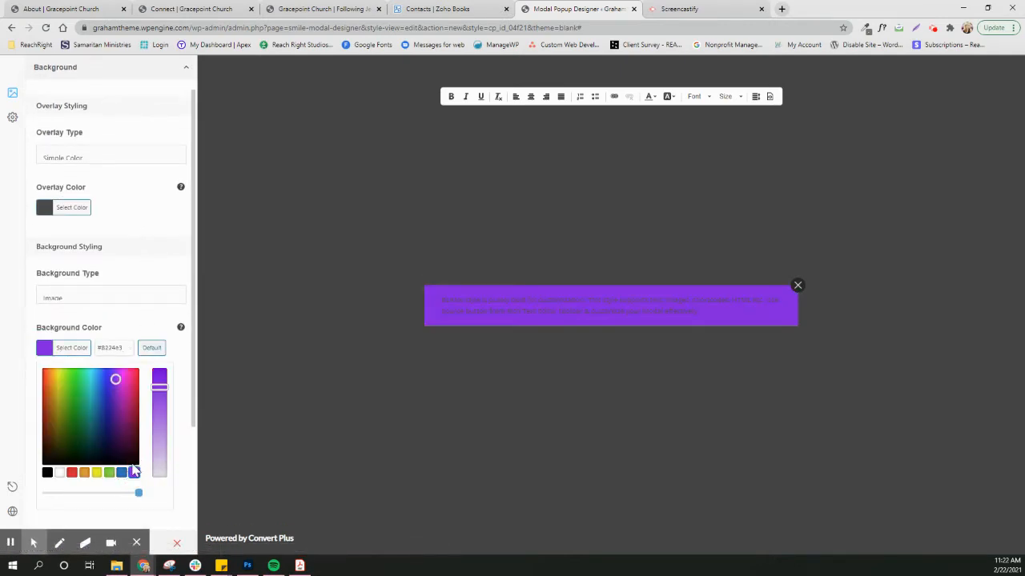
pyautogui.click(60, 472)
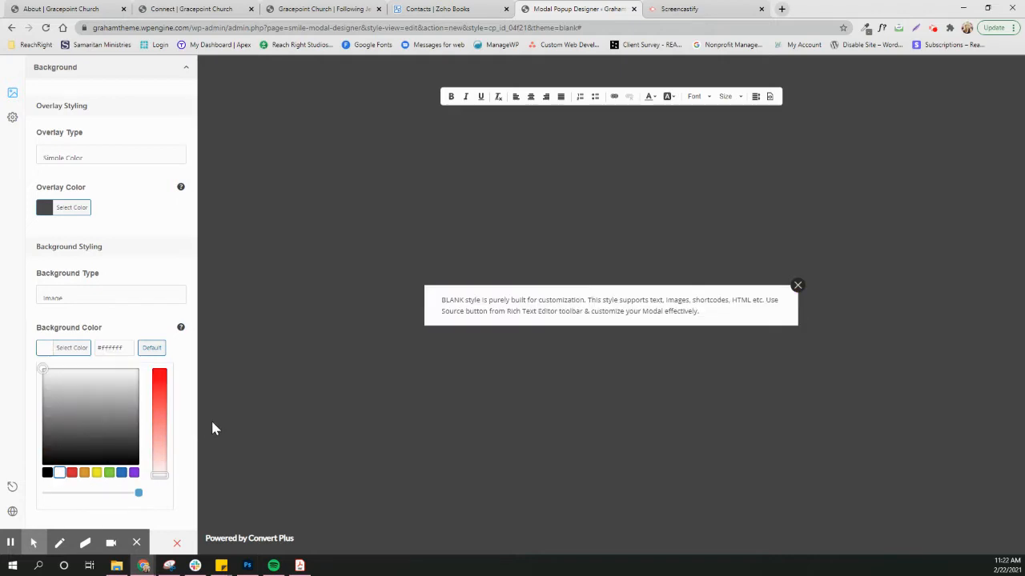
pyautogui.click(97, 472)
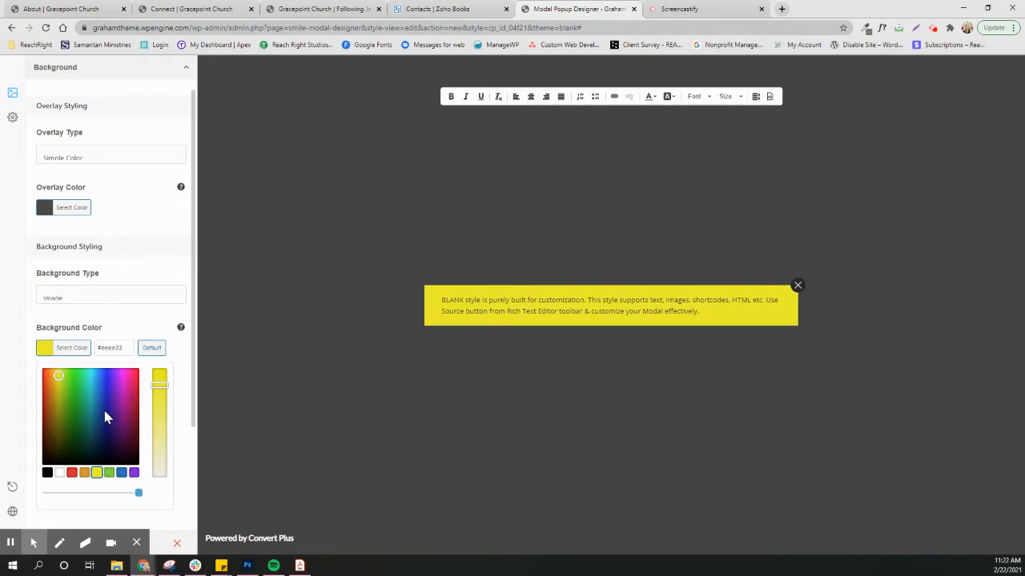
pyautogui.click(93, 441)
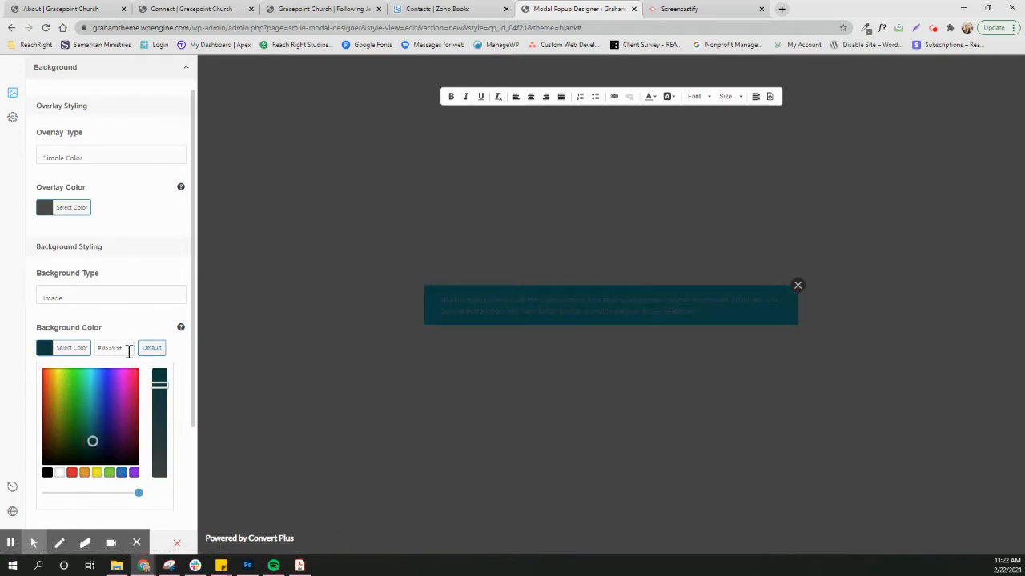
pyautogui.moveTo(128, 352); pyautogui.dragTo(96, 349)
pyautogui.click(67, 383)
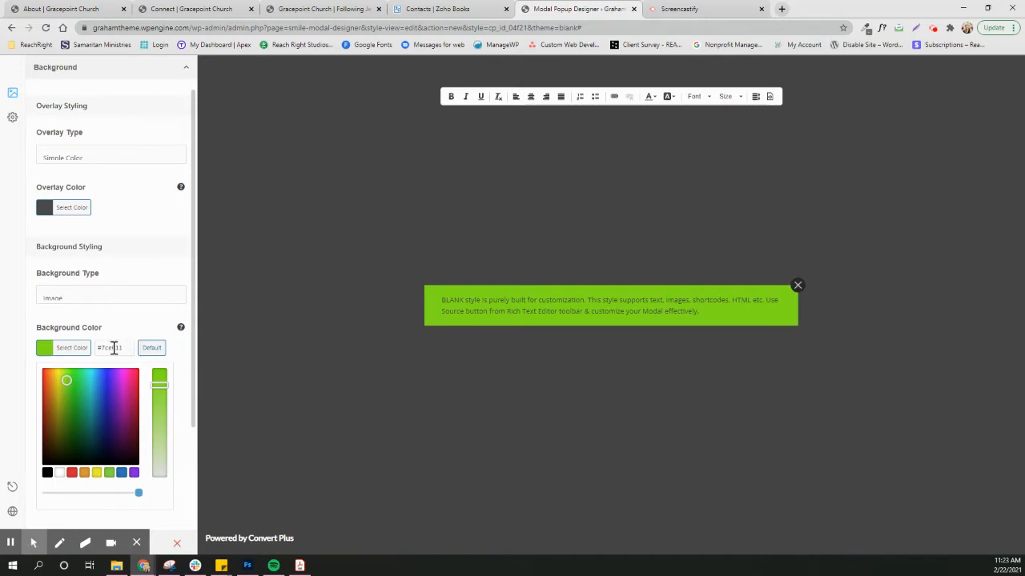
pyautogui.scroll(-5, 114, 349)
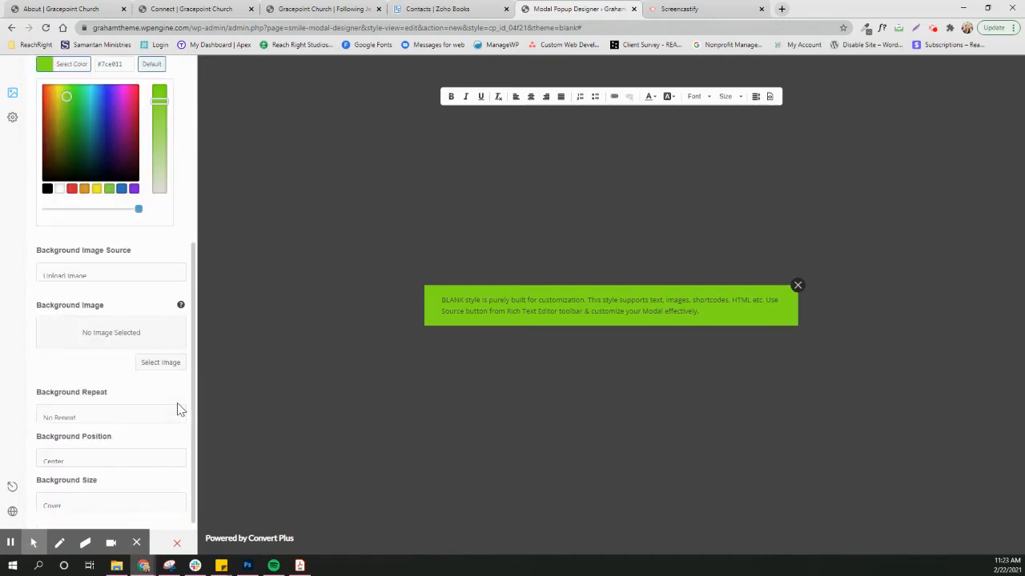
pyautogui.scroll(5, 179, 409)
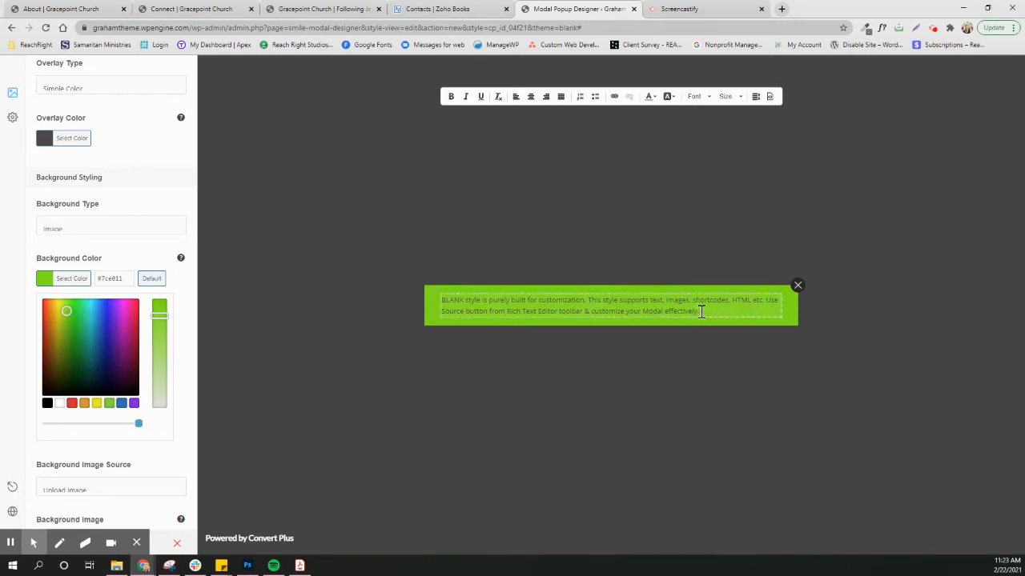
# Replace the modal's placeholder text with "Demo Text" and set its font to Lato
pyautogui.moveTo(701, 311); pyautogui.dragTo(441, 299)
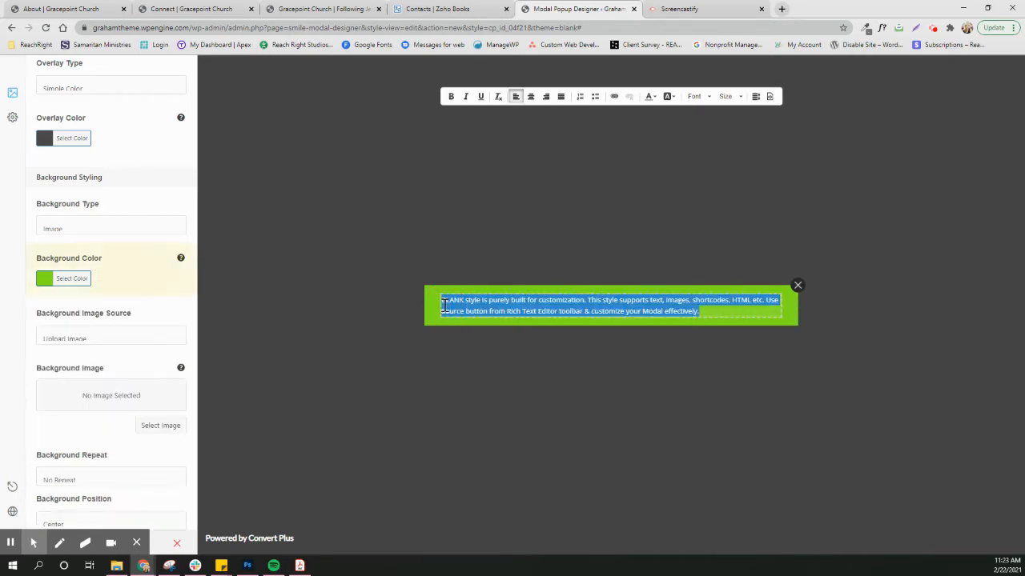
pyautogui.write('Demo Text')
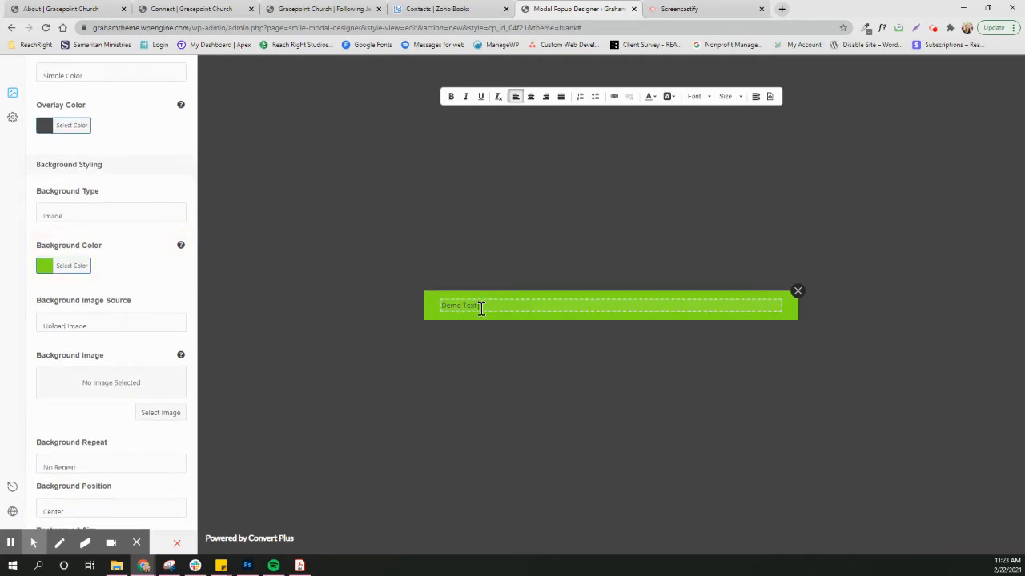
pyautogui.moveTo(481, 309); pyautogui.dragTo(441, 308)
pyautogui.click(710, 98)
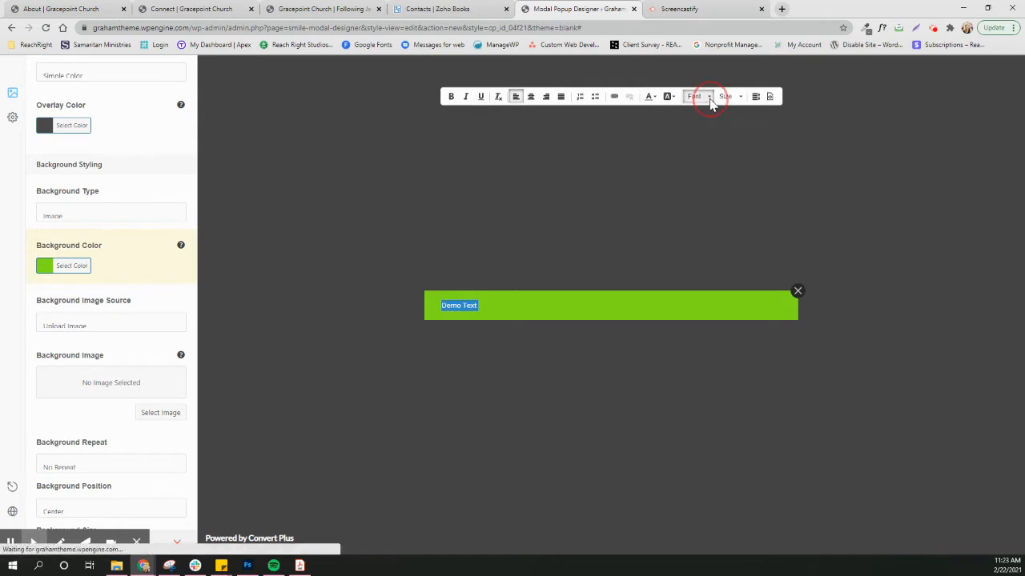
pyautogui.click(703, 138)
# Set the "Demo Text" font size to 66 and center the text in the modal
pyautogui.click(727, 96)
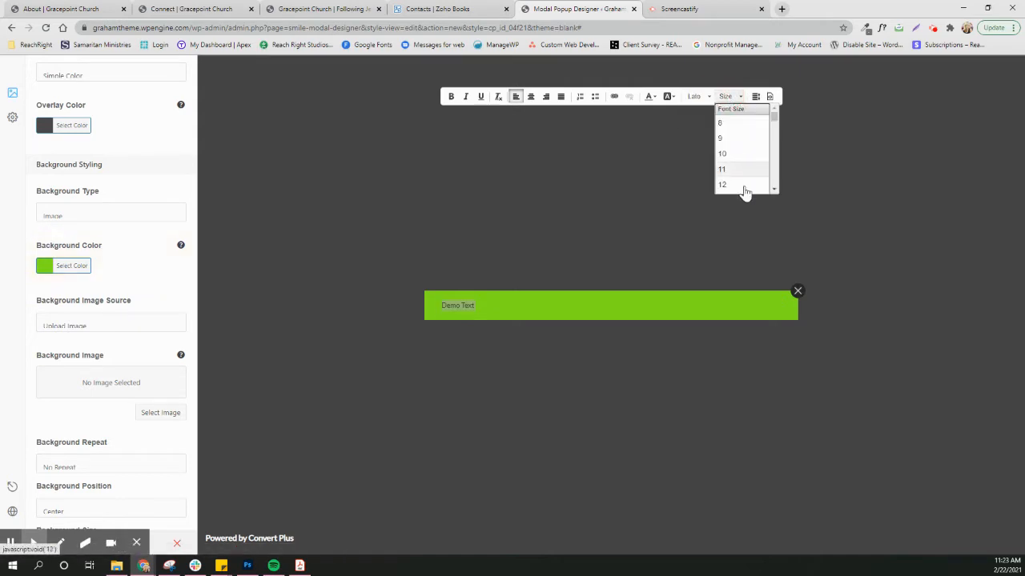
pyautogui.scroll(-3, 742, 185)
pyautogui.scroll(-10, 743, 184)
pyautogui.click(737, 170)
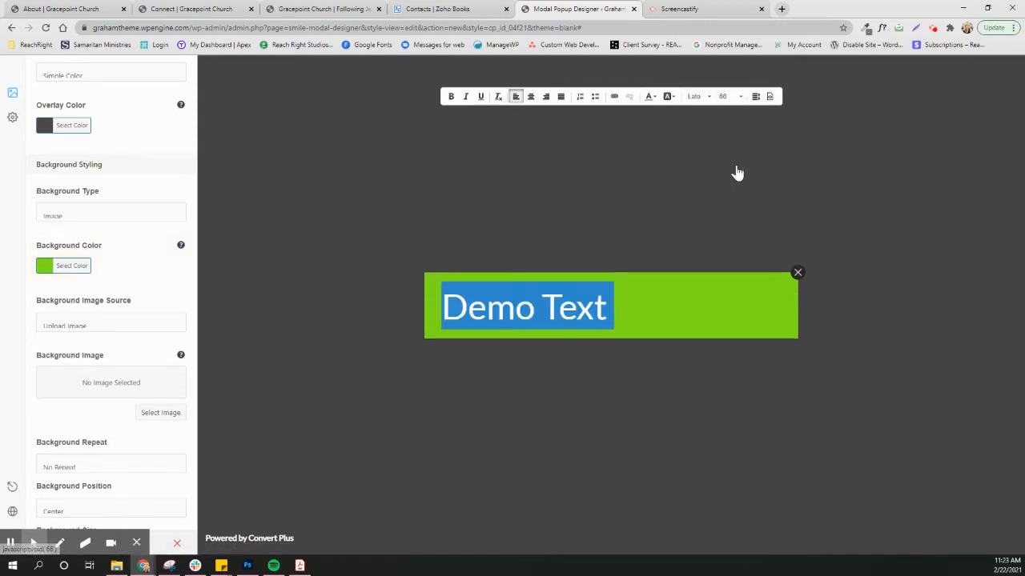
pyautogui.click(531, 96)
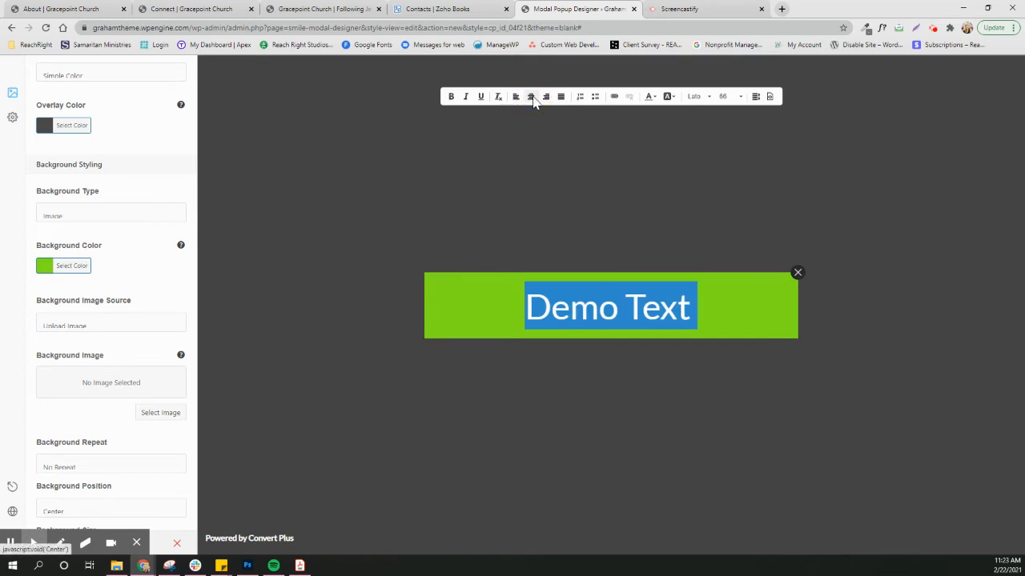
pyautogui.click(373, 366)
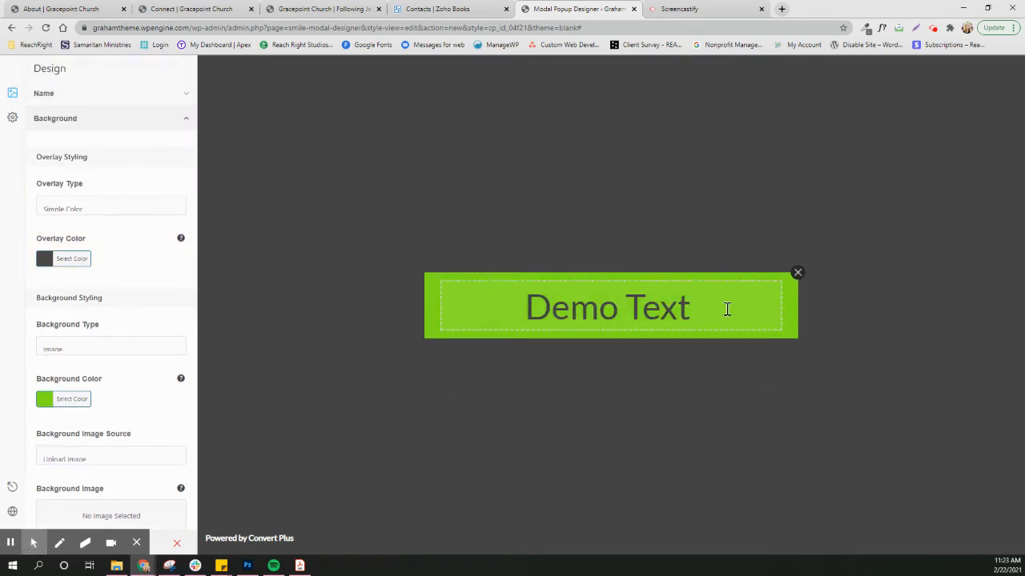
# Change the color of the "Demo Text" to white
pyautogui.moveTo(702, 312); pyautogui.dragTo(583, 256)
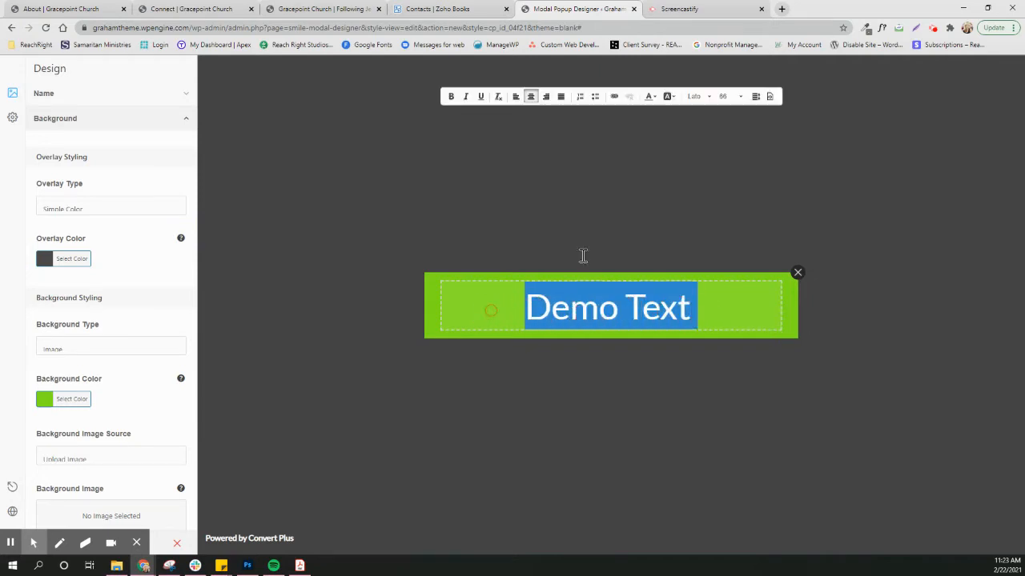
pyautogui.click(651, 97)
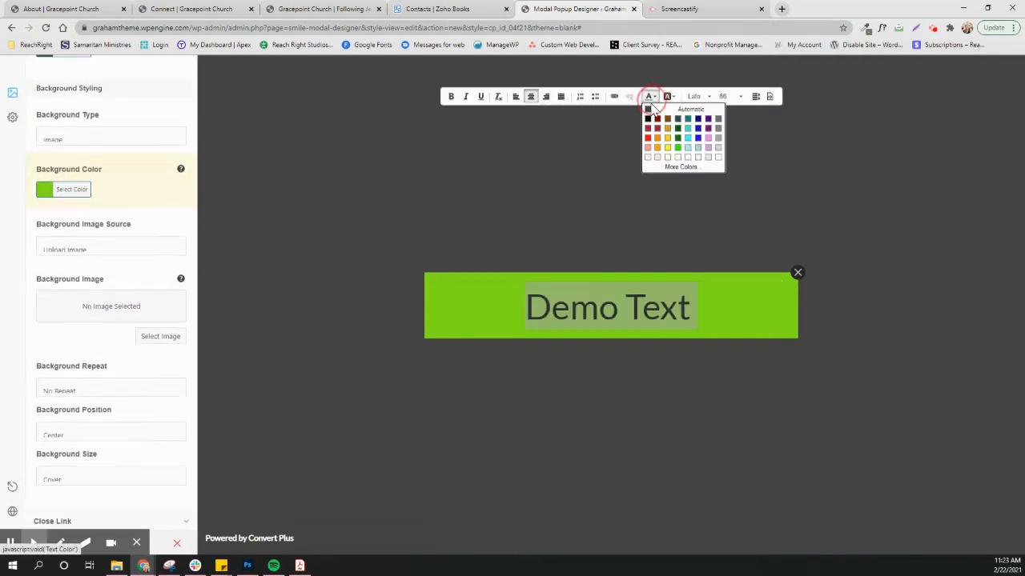
pyautogui.click(718, 157)
pyautogui.click(720, 325)
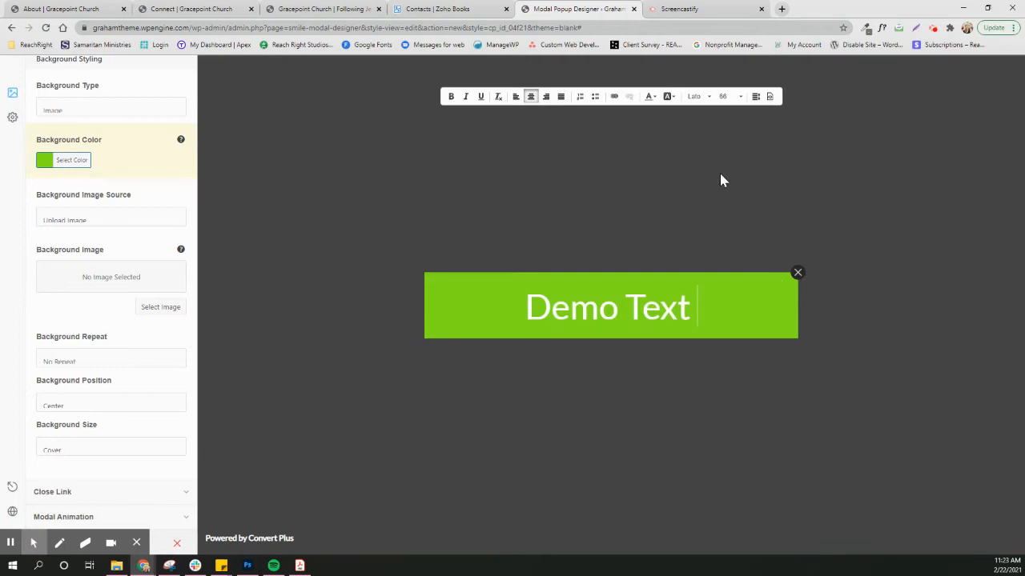
pyautogui.click(696, 96)
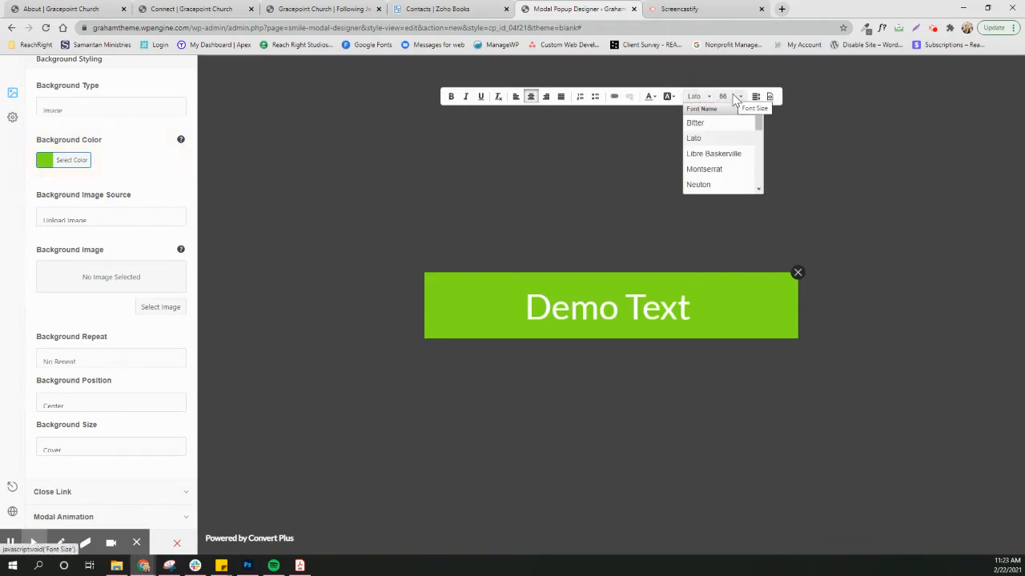
pyautogui.click(309, 312)
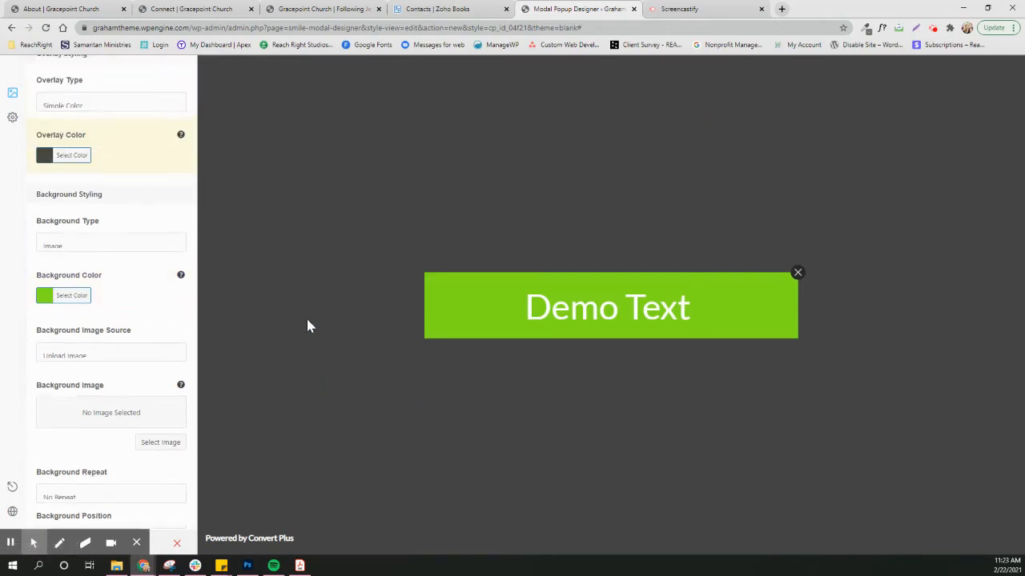
# Set the close link's image width to 36 px
pyautogui.click(185, 120)
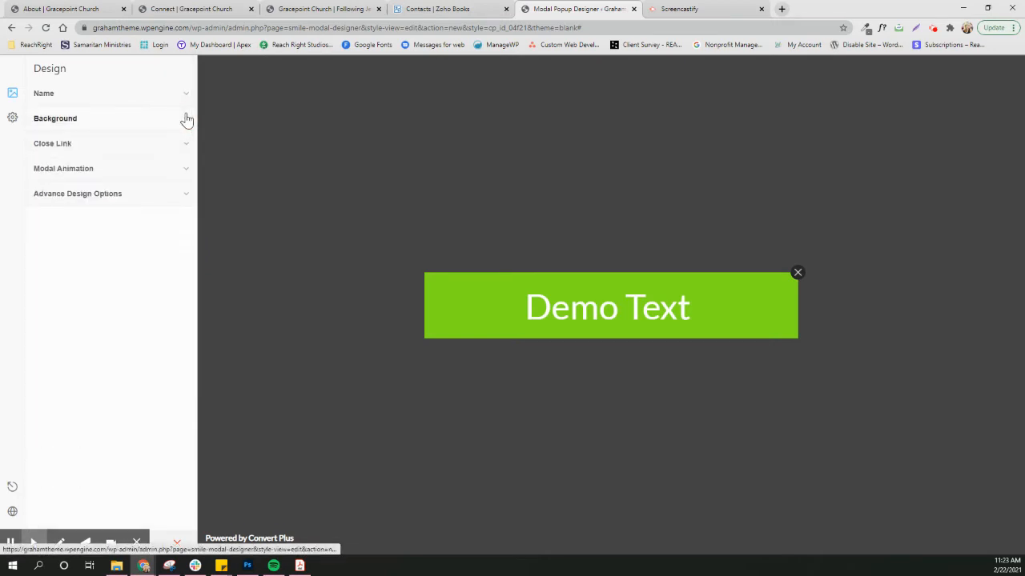
pyautogui.click(171, 143)
pyautogui.scroll(-2, 130, 389)
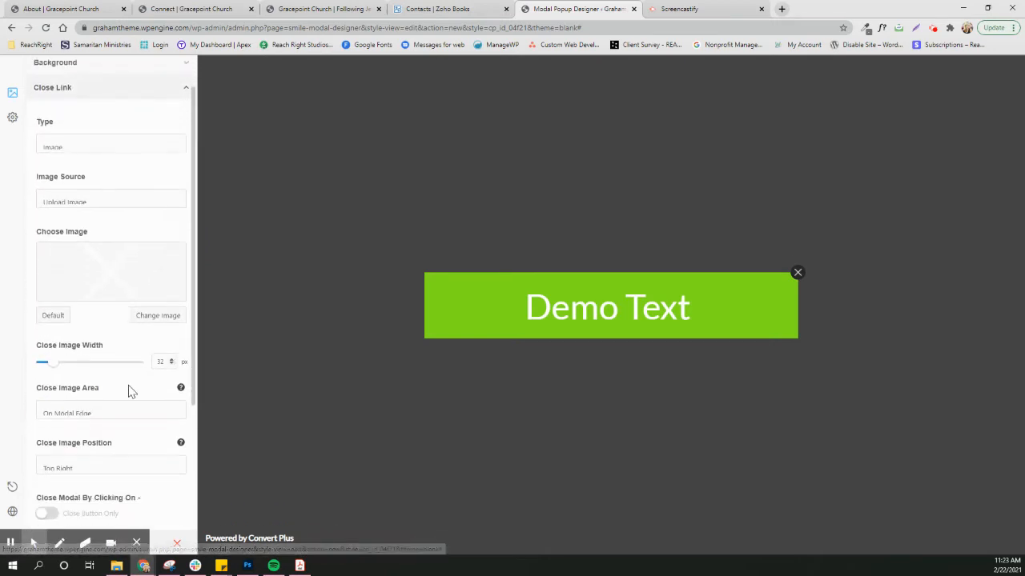
pyautogui.moveTo(47, 344)
pyautogui.mouseDown()
pyautogui.moveTo(125, 344)
pyautogui.moveTo(56, 342)
pyautogui.mouseUp()
pyautogui.scroll(-1, 123, 393)
pyautogui.scroll(3, 123, 393)
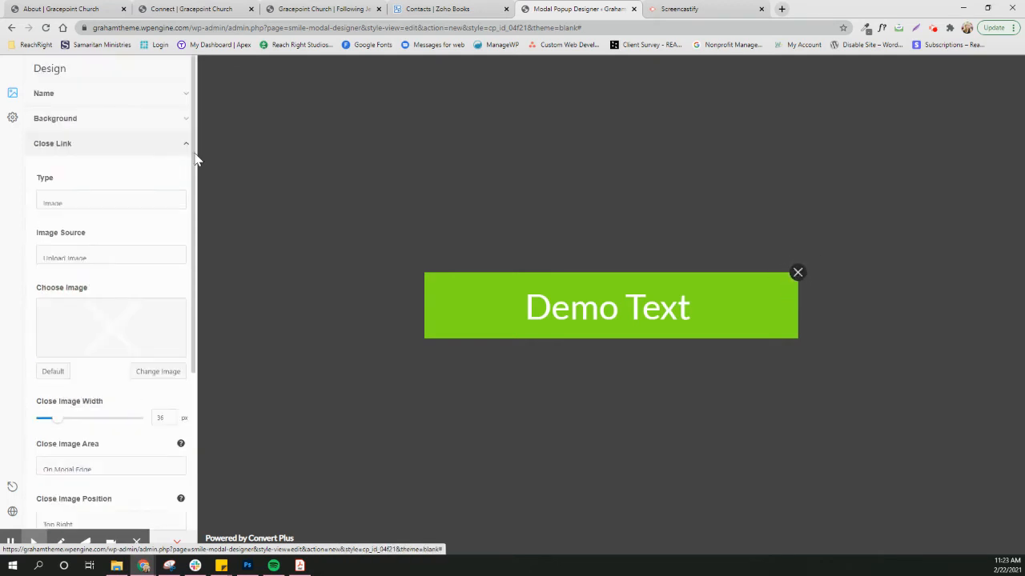
pyautogui.click(184, 145)
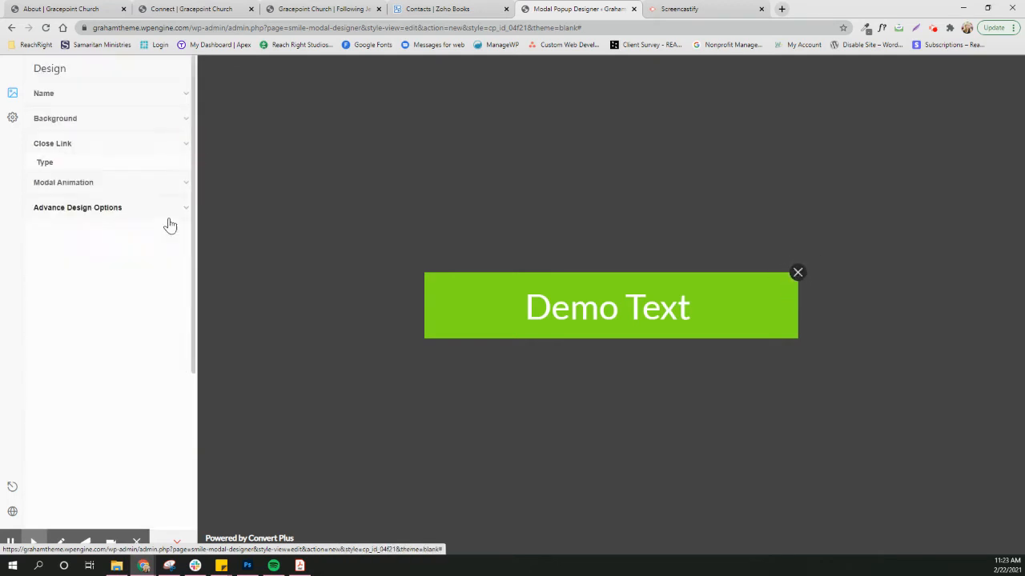
# Set the modal's entry animation effect to Bounce In Up
pyautogui.click(172, 169)
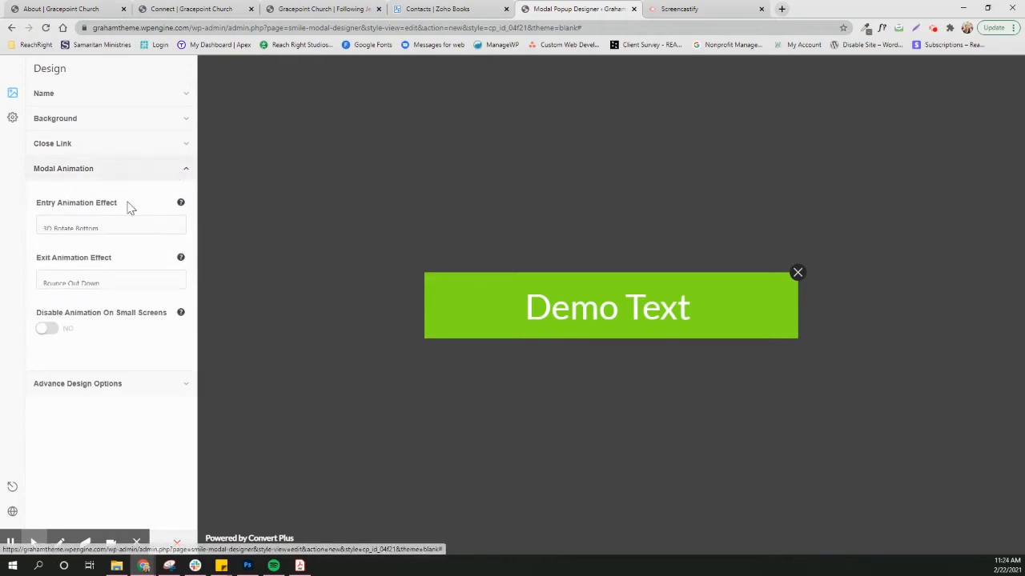
pyautogui.click(116, 231)
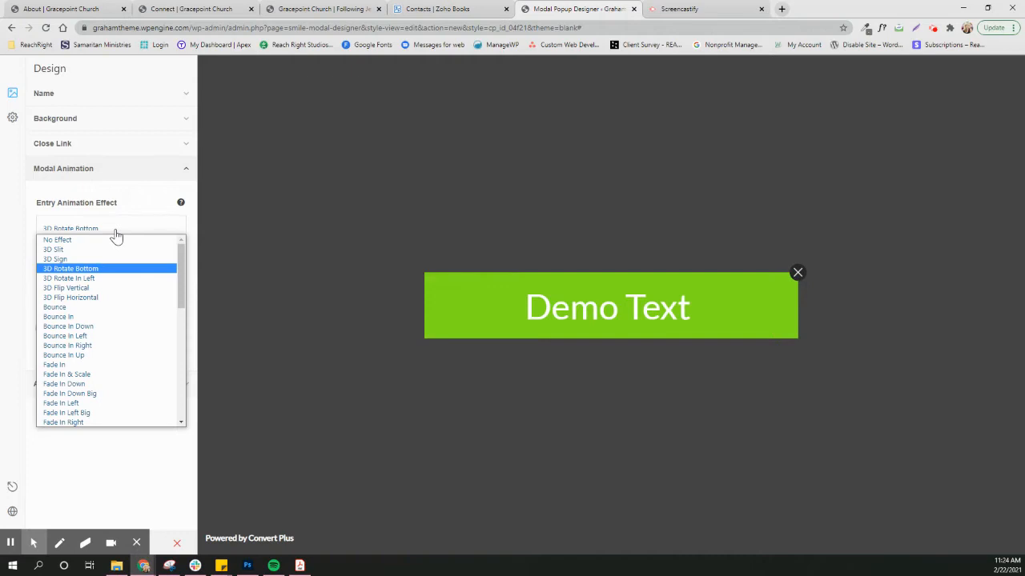
pyautogui.click(121, 355)
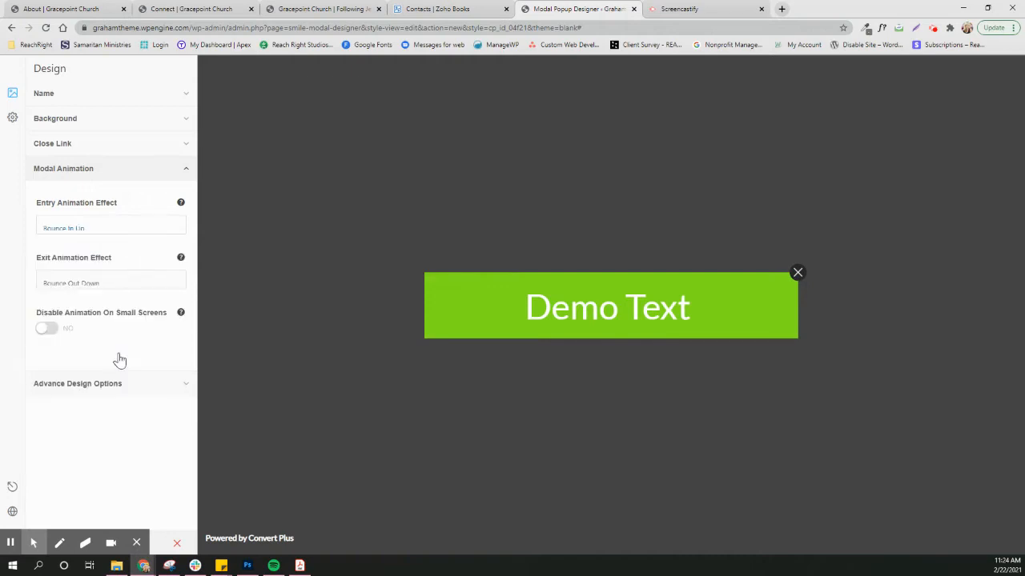
# Set the modal's entry animation effect to Roll In and its exit animation effect to Hinge
pyautogui.click(132, 230)
pyautogui.scroll(-10, 152, 382)
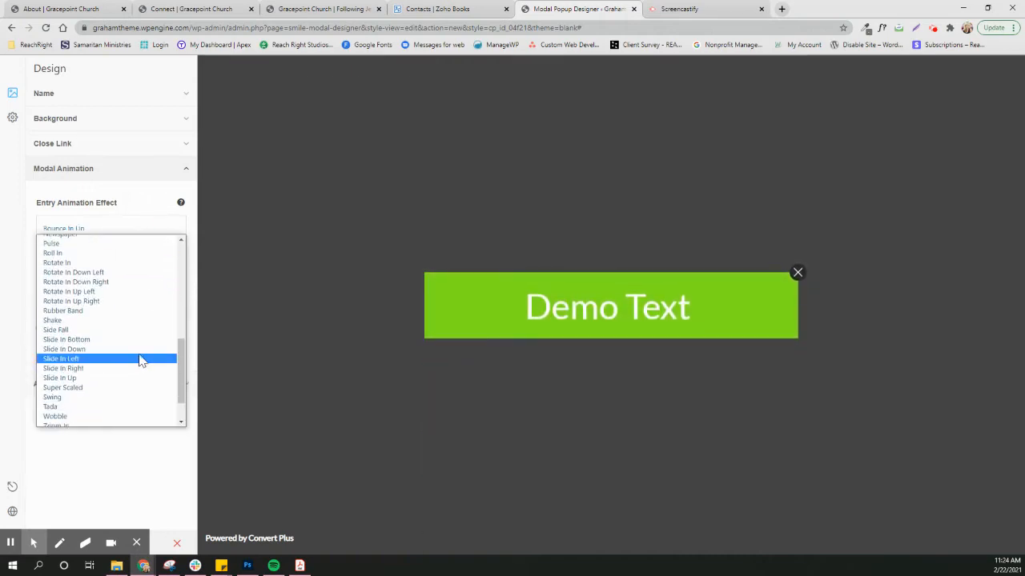
pyautogui.click(115, 254)
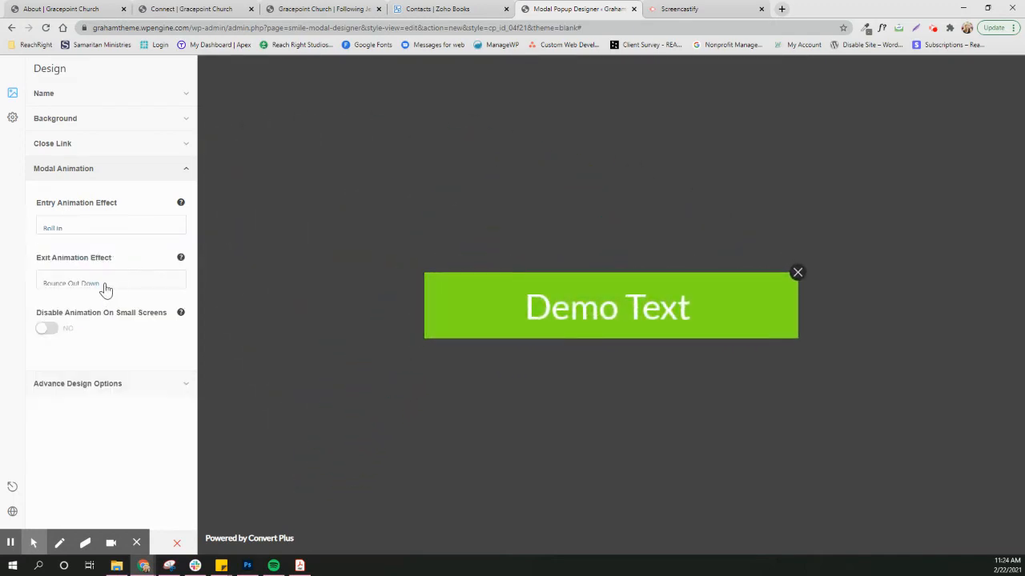
pyautogui.click(105, 287)
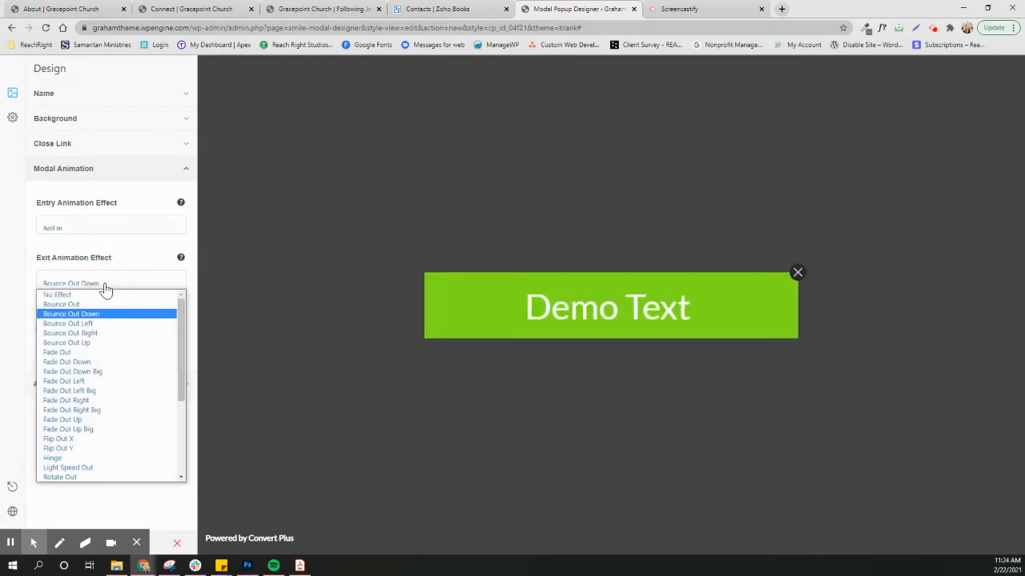
pyautogui.click(122, 459)
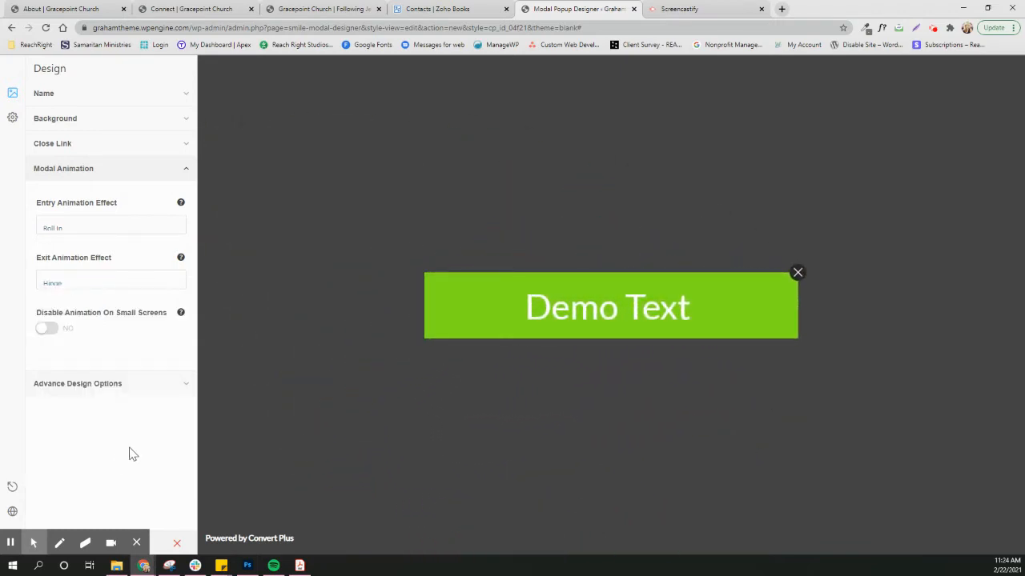
# Widen the modal to 1502 px in the advanced design options
pyautogui.click(158, 384)
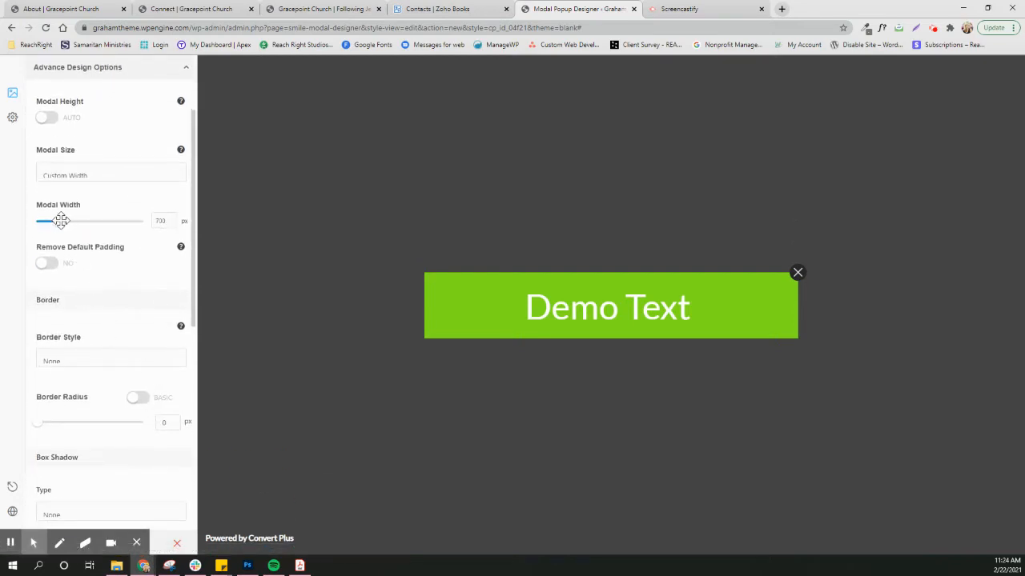
pyautogui.moveTo(62, 221); pyautogui.dragTo(88, 222)
# Preview the modal's responsive layouts on phone and tablet in both orientations, on desktop, and again on a portrait phone
pyautogui.moveTo(148, 543)
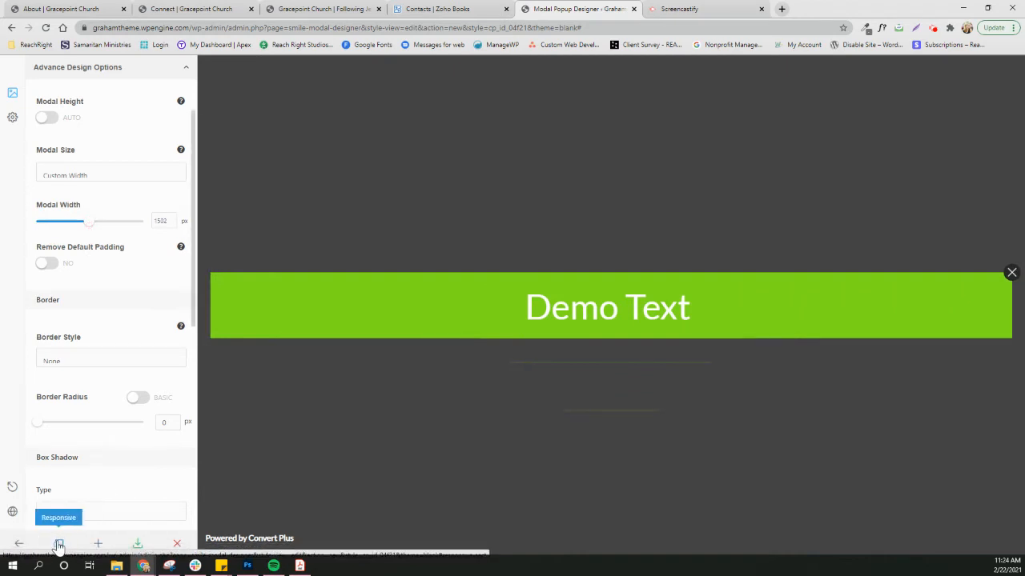
pyautogui.click(58, 545)
pyautogui.click(68, 106)
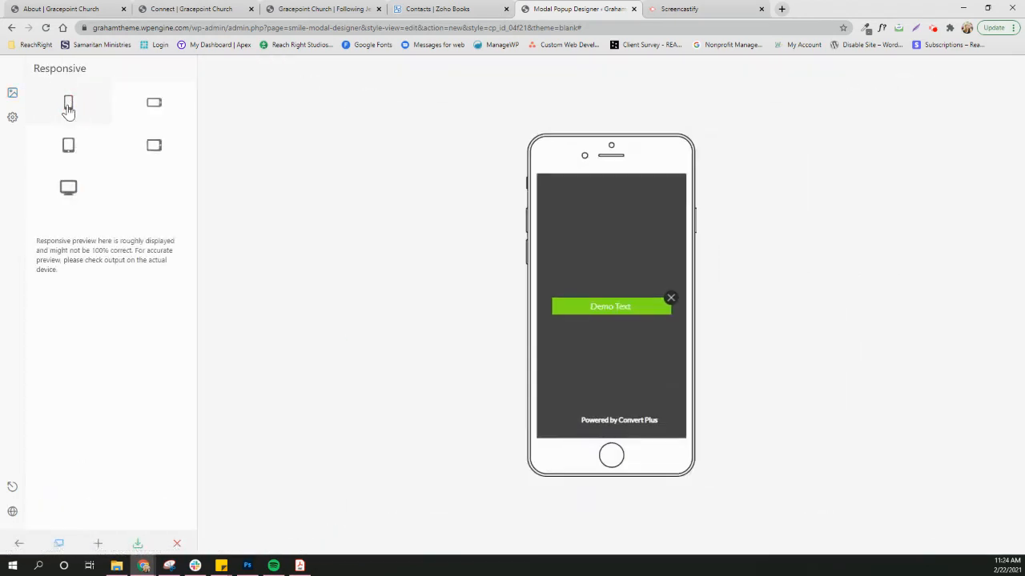
pyautogui.click(142, 104)
pyautogui.click(84, 147)
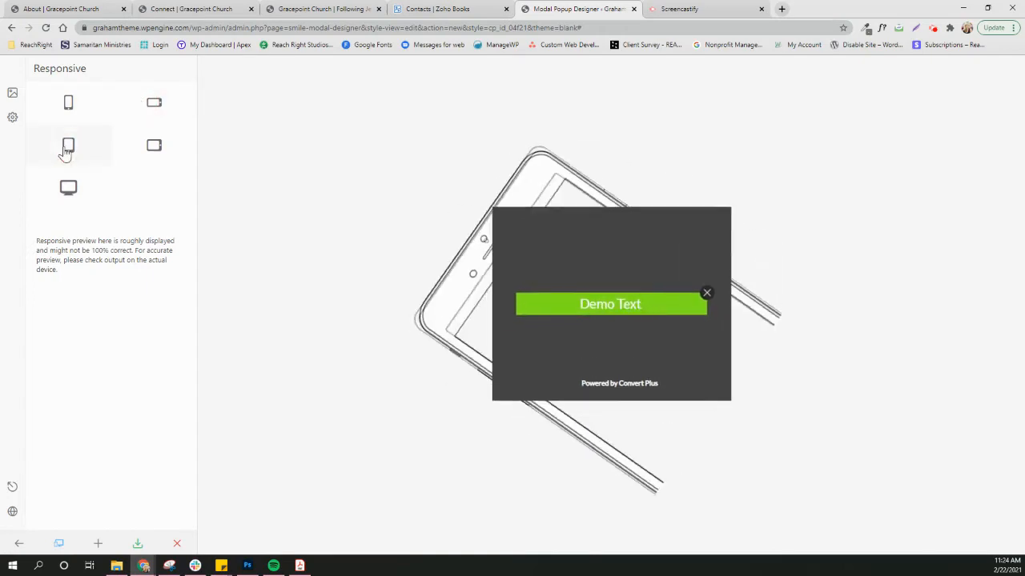
pyautogui.click(154, 147)
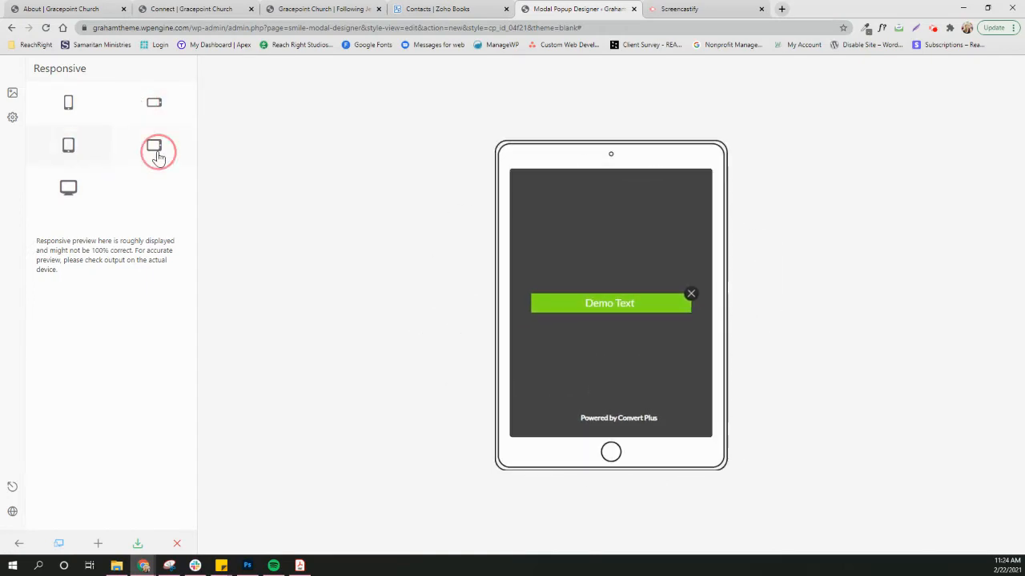
pyautogui.click(67, 197)
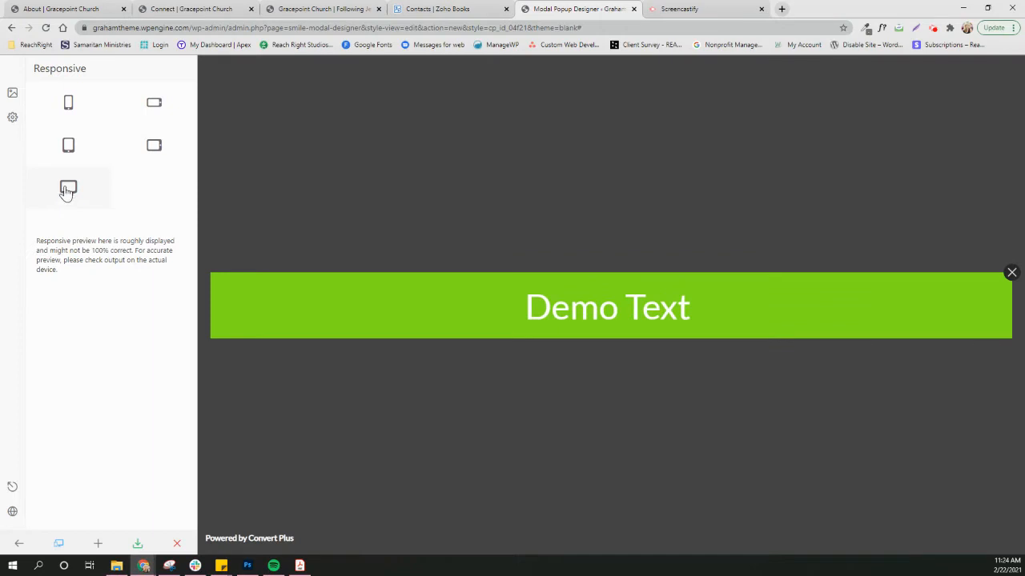
pyautogui.click(68, 112)
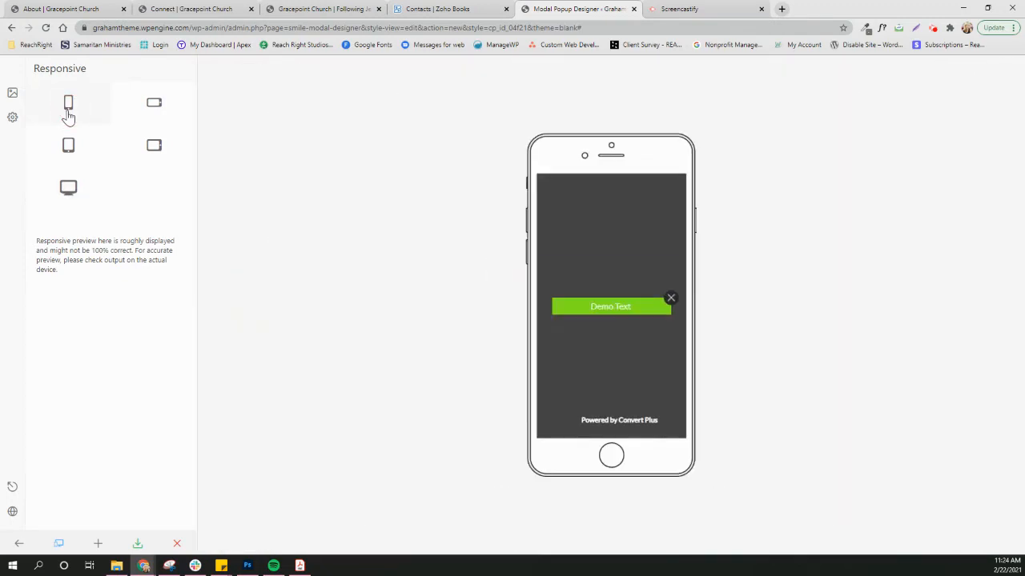
# Review the Smart Launch and Repeat Control behavior options, switching Enable Cookies off and back on
pyautogui.click(13, 95)
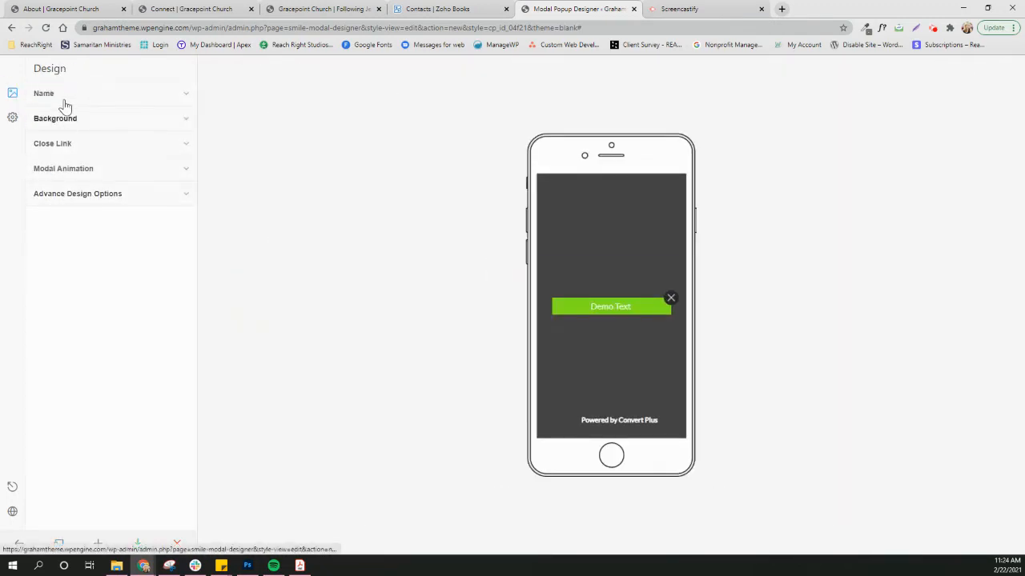
pyautogui.click(12, 120)
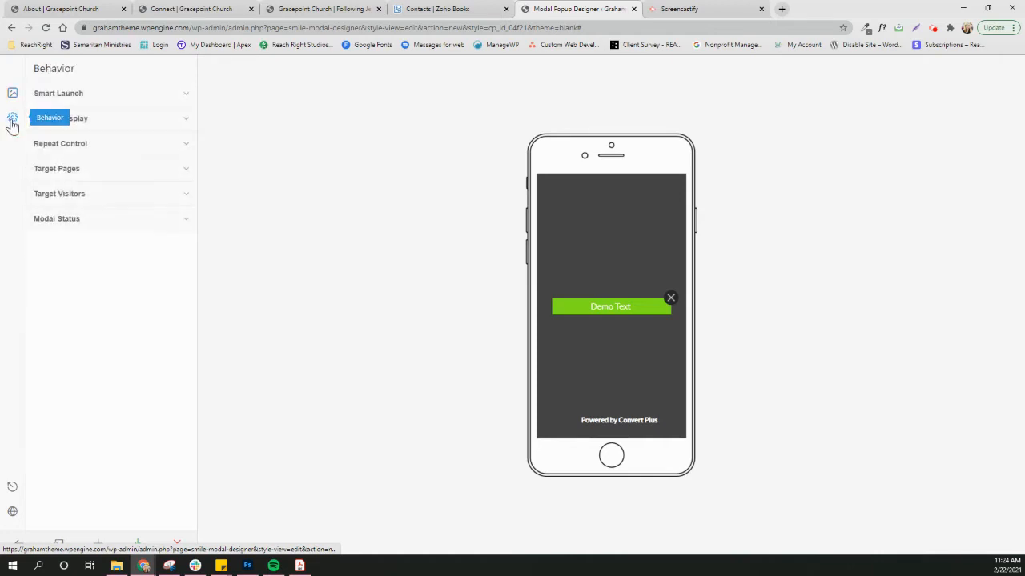
pyautogui.click(106, 100)
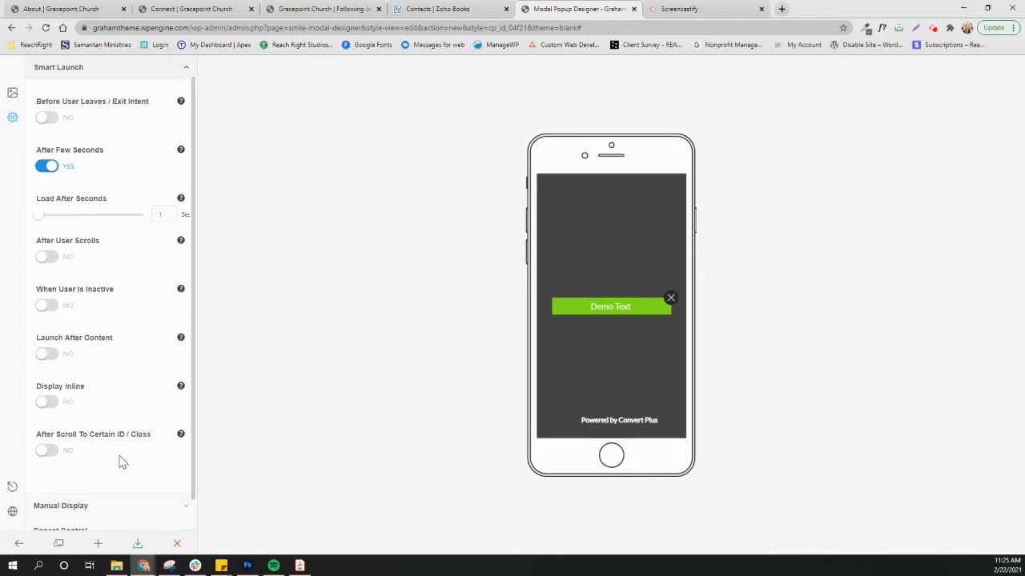
pyautogui.scroll(-1, 120, 435)
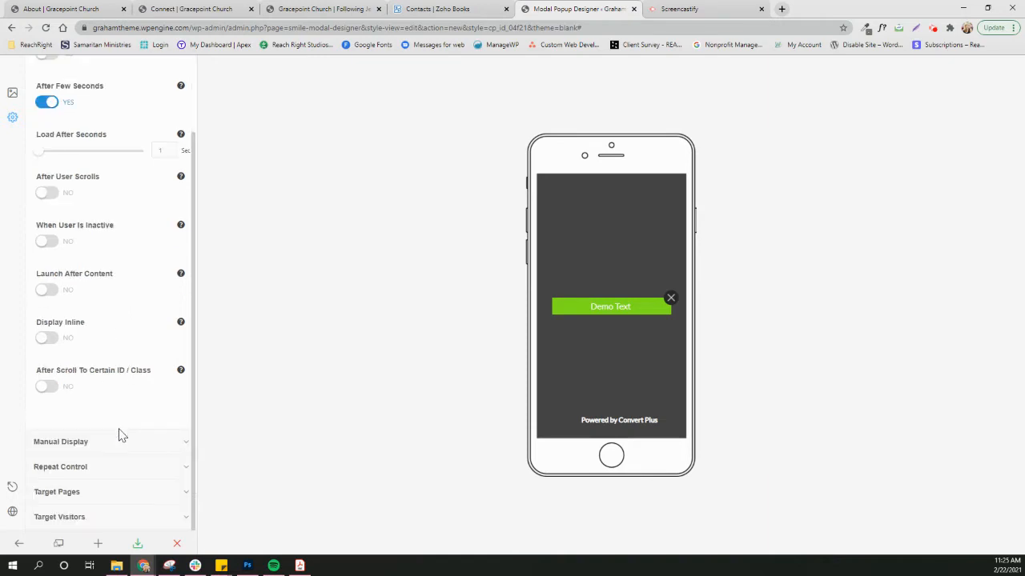
pyautogui.click(123, 471)
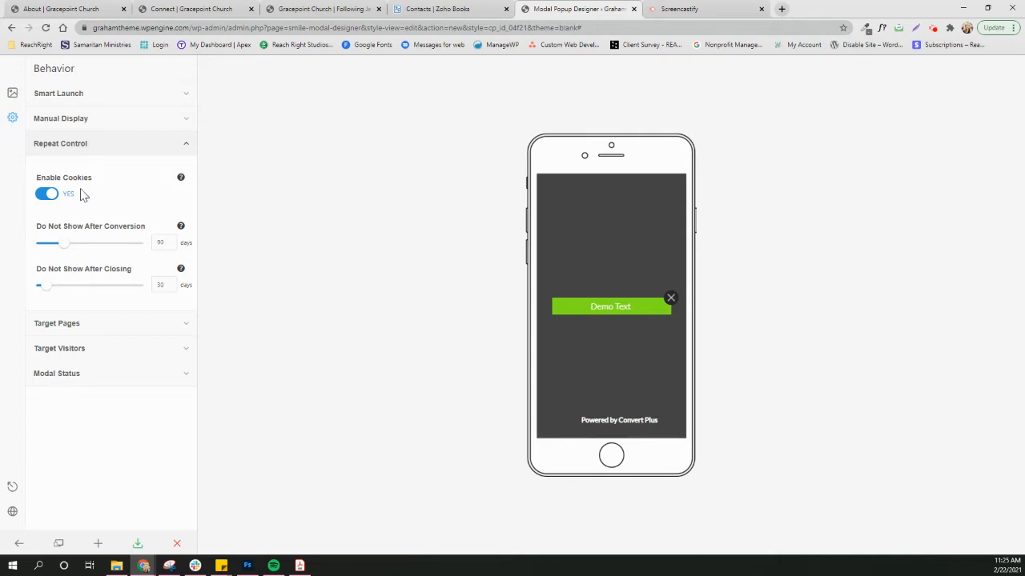
pyautogui.click(47, 196)
pyautogui.click(47, 195)
# Disable the modal on the complete site and enable it only on the Home and Event pages
pyautogui.click(165, 327)
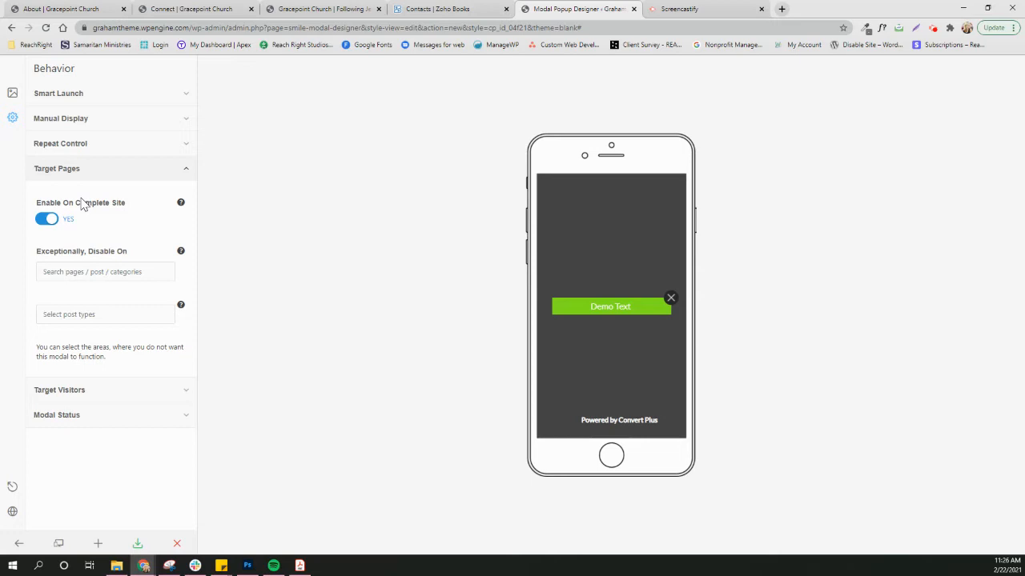
pyautogui.click(45, 221)
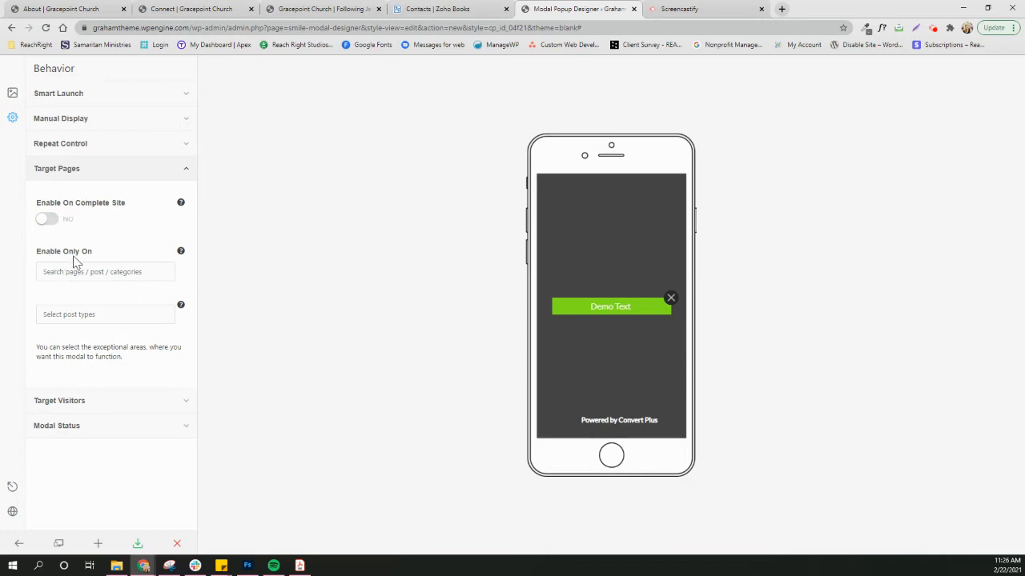
pyautogui.click(87, 273)
pyautogui.write('home')
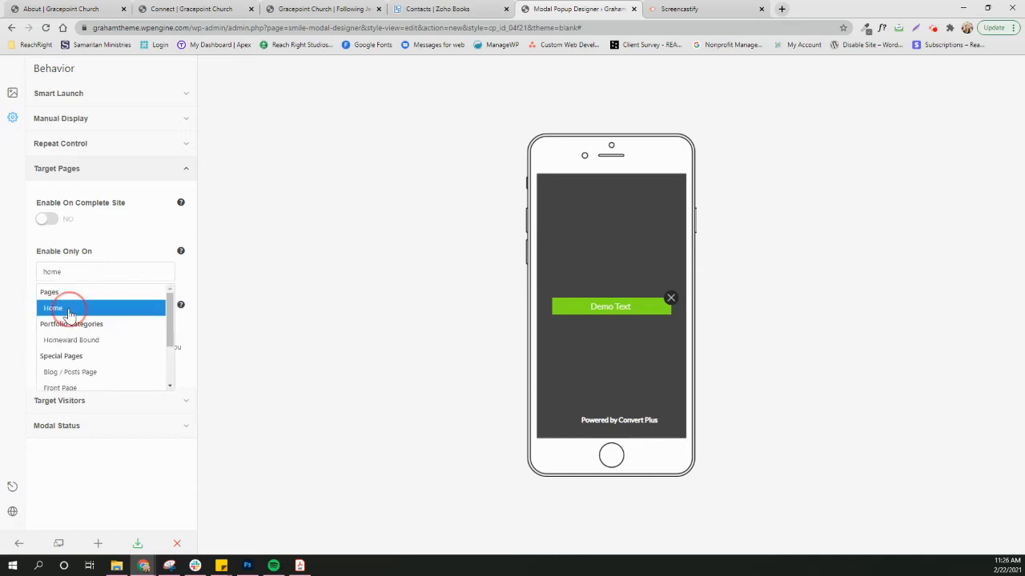
pyautogui.click(68, 313)
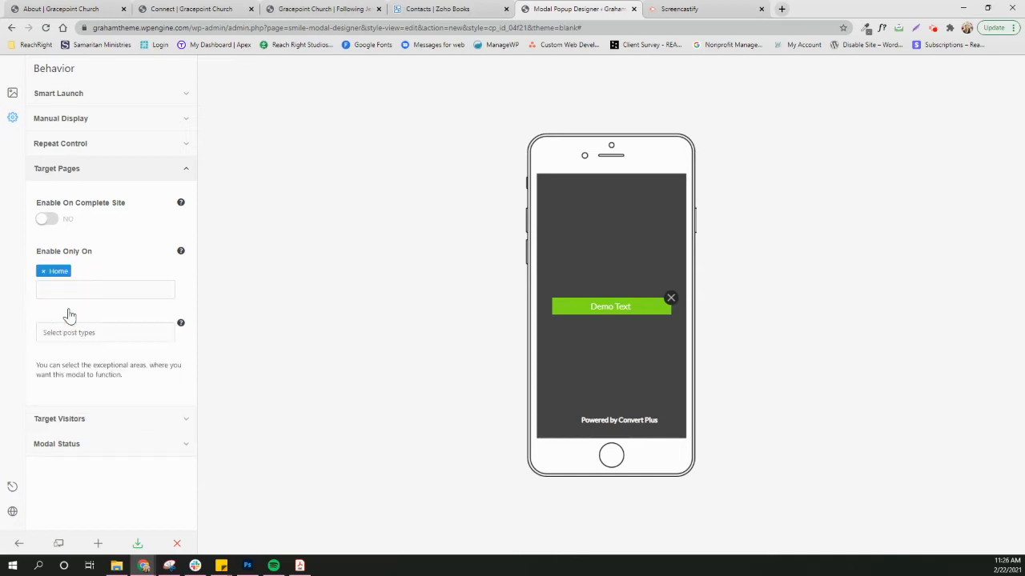
pyautogui.click(77, 291)
pyautogui.write('event')
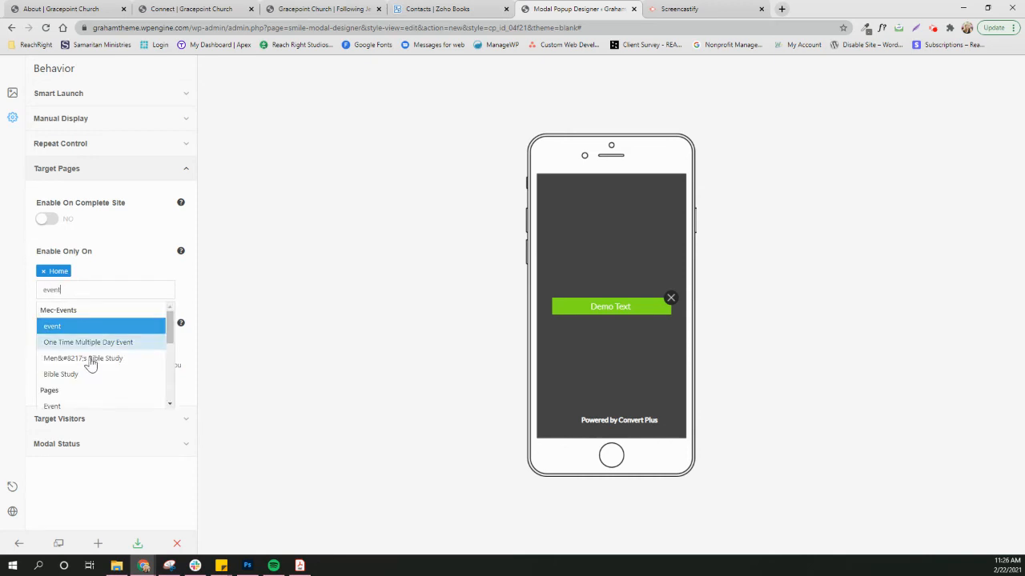
pyautogui.scroll(-2, 86, 364)
pyautogui.click(75, 336)
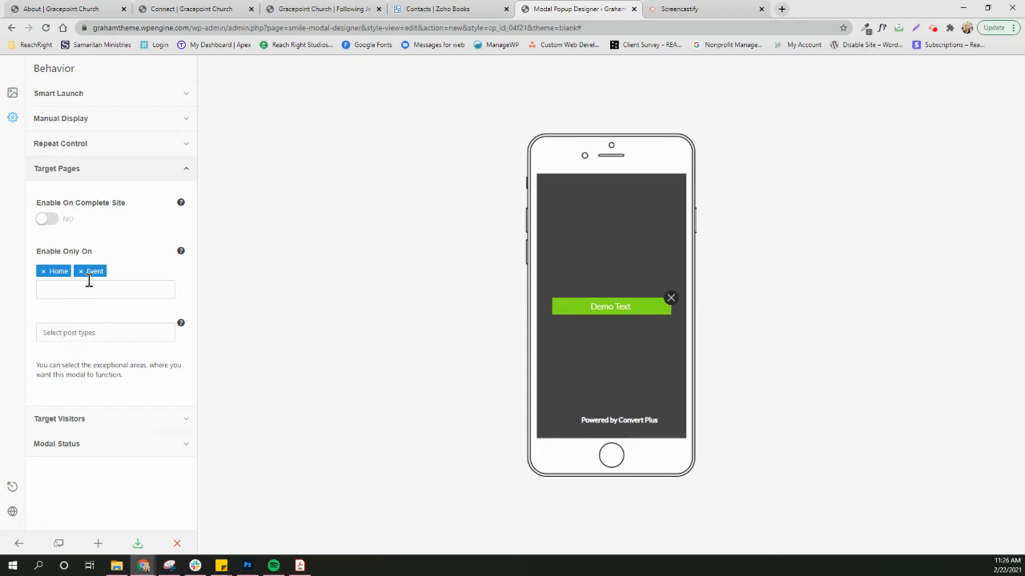
# Examine the Target Visitors options for logged-in users, user roles, devices, referrers and geolocation
pyautogui.click(100, 418)
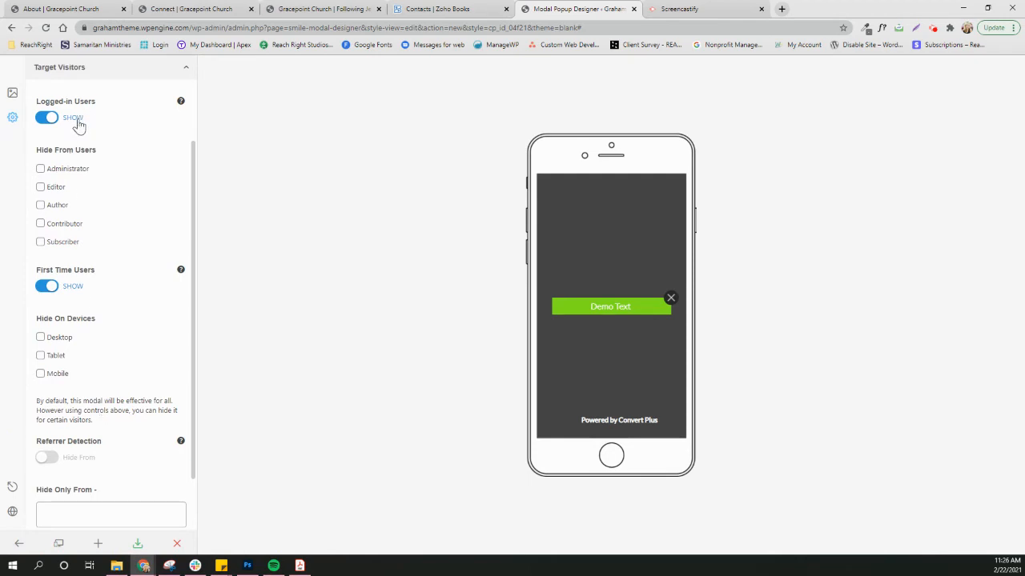
pyautogui.scroll(-2, 155, 343)
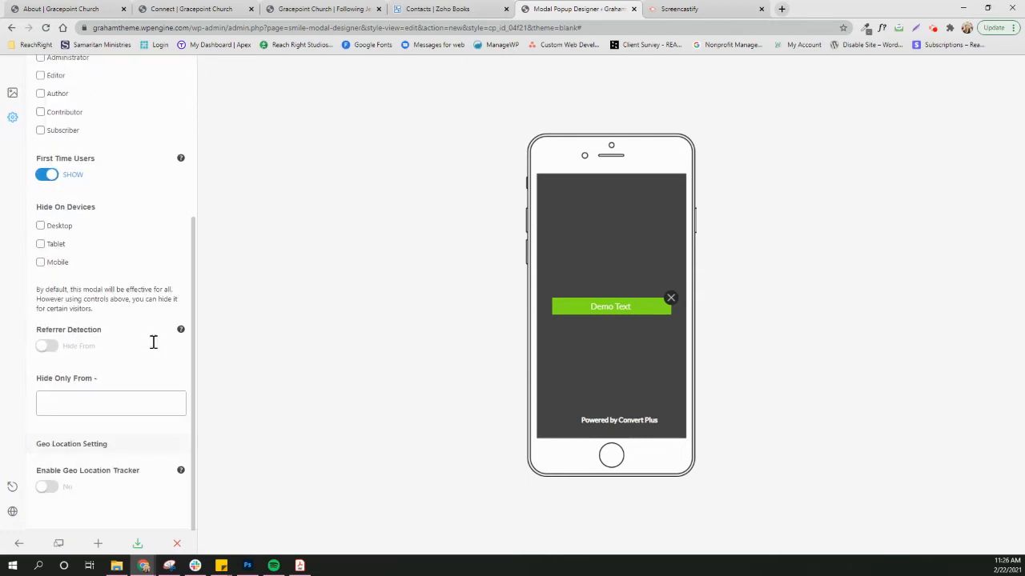
pyautogui.scroll(5, 112, 270)
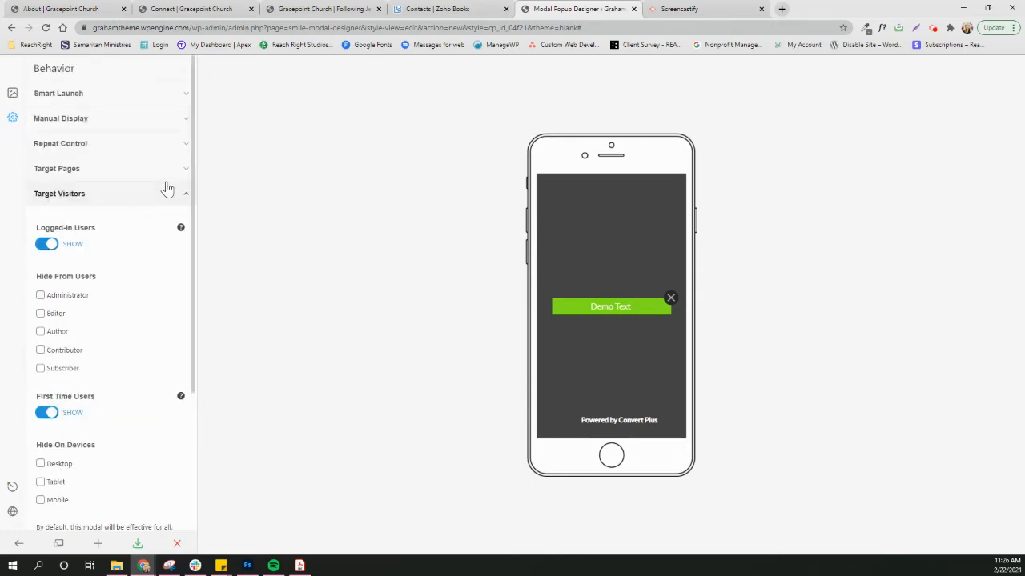
pyautogui.click(178, 192)
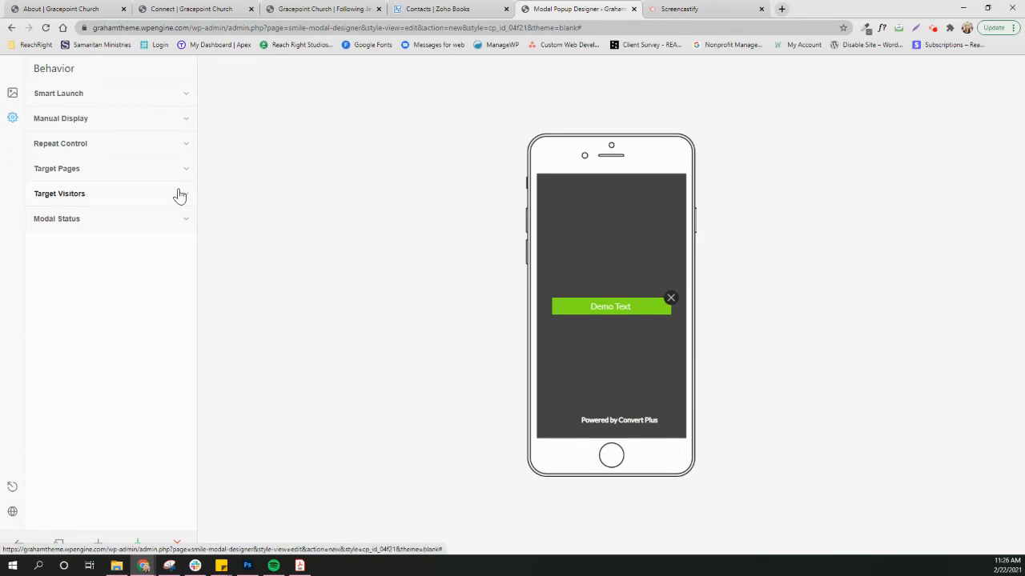
# Save the modal, close the designer and publish the modal live
pyautogui.click(177, 218)
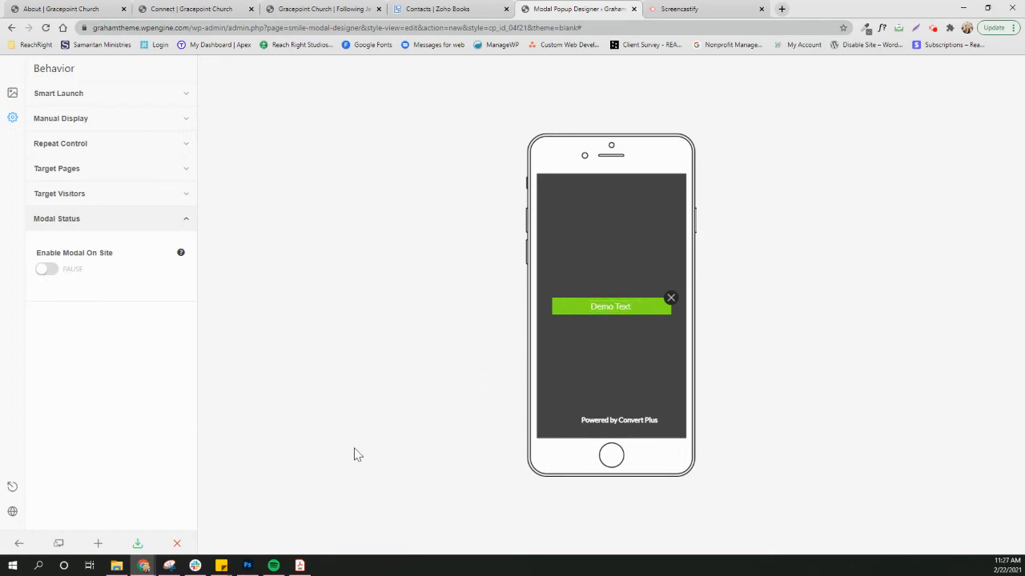
pyautogui.click(138, 544)
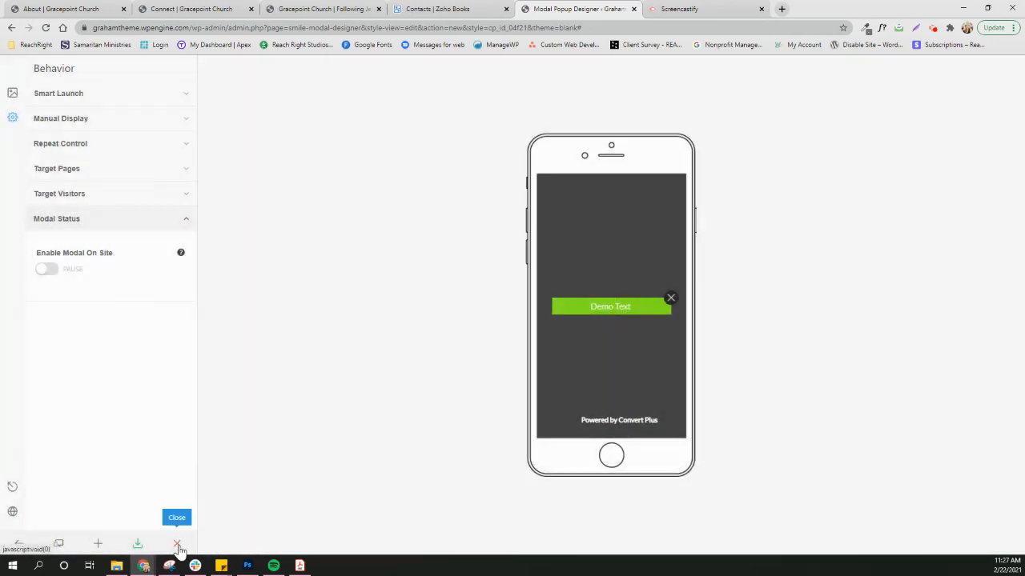
pyautogui.click(177, 546)
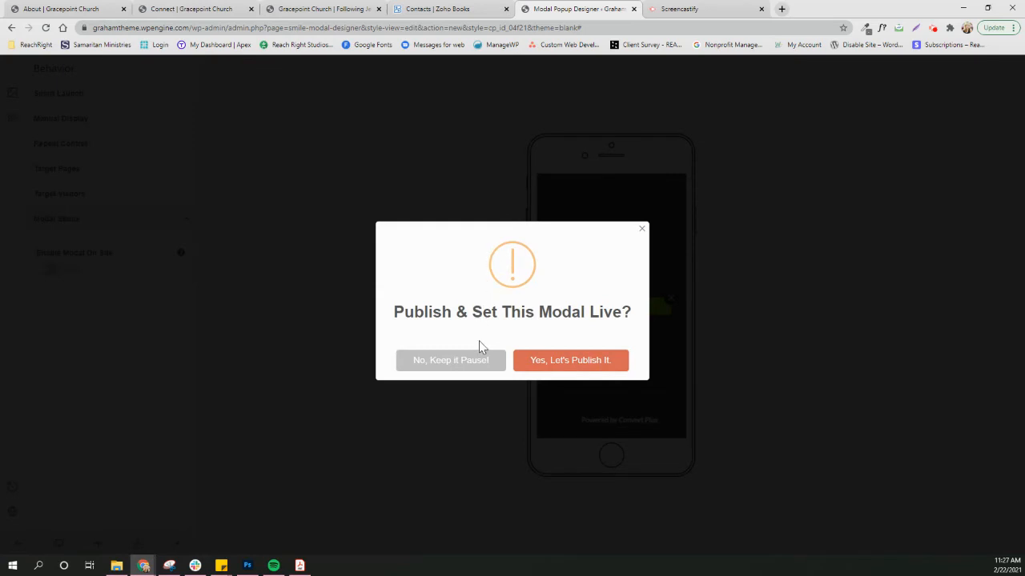
pyautogui.click(605, 367)
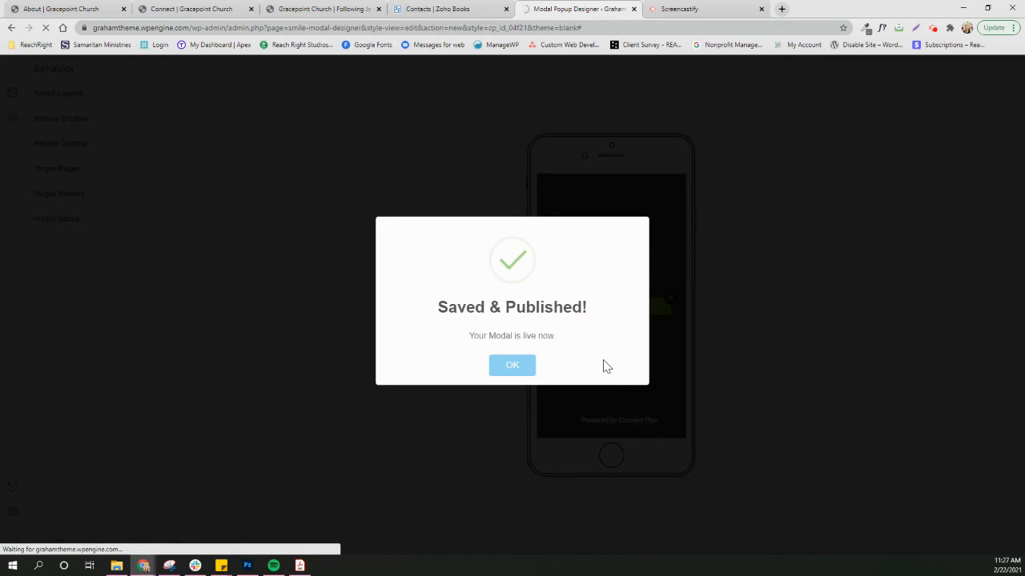
pyautogui.click(512, 367)
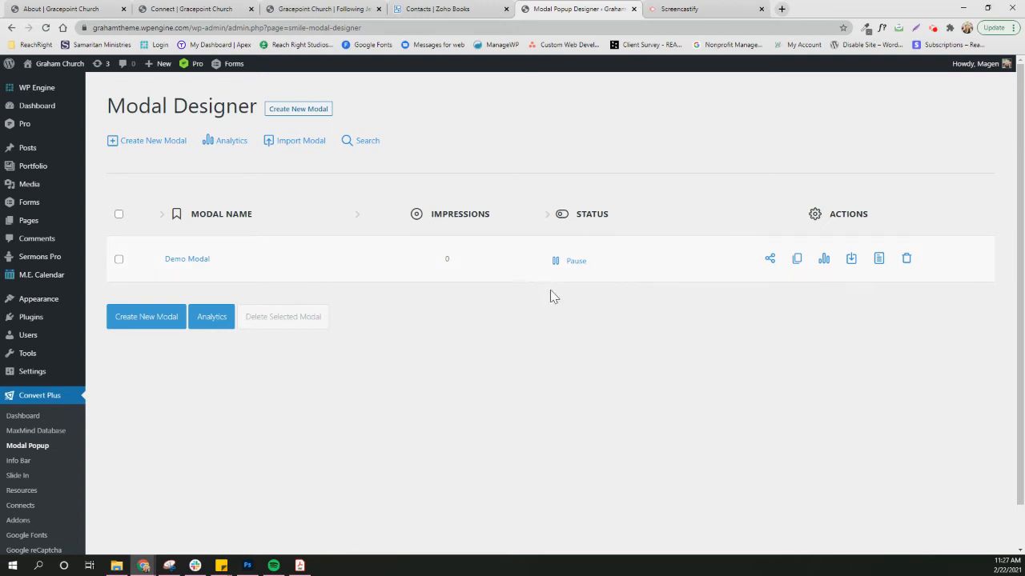
# Change the status of the Demo Modal in the modal list
pyautogui.click(568, 265)
pyautogui.click(573, 297)
# Visit the site's home page and look through it to check whether the modal popup appears
pyautogui.click(56, 71)
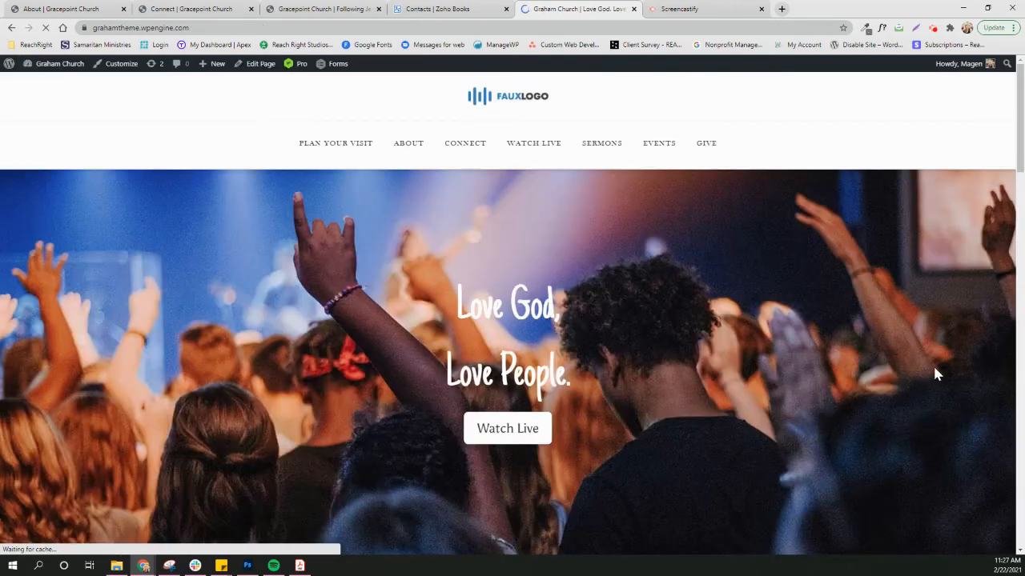
pyautogui.scroll(-3, 934, 368)
pyautogui.scroll(-4, 934, 368)
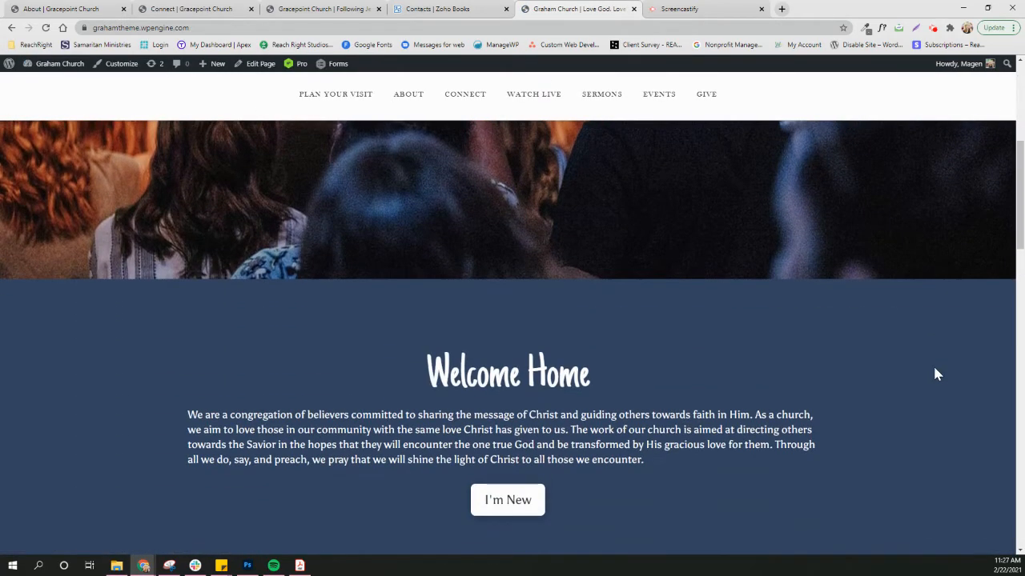
pyautogui.scroll(7, 934, 368)
pyautogui.scroll(-5, 937, 374)
pyautogui.scroll(5, 937, 374)
pyautogui.scroll(-10, 937, 373)
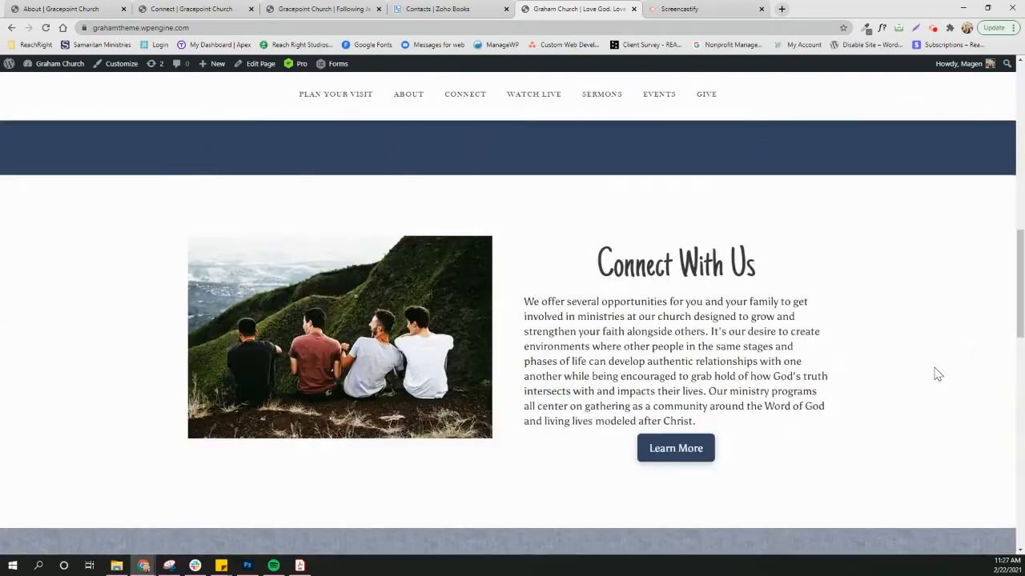
pyautogui.scroll(5, 936, 374)
pyautogui.scroll(5, 937, 373)
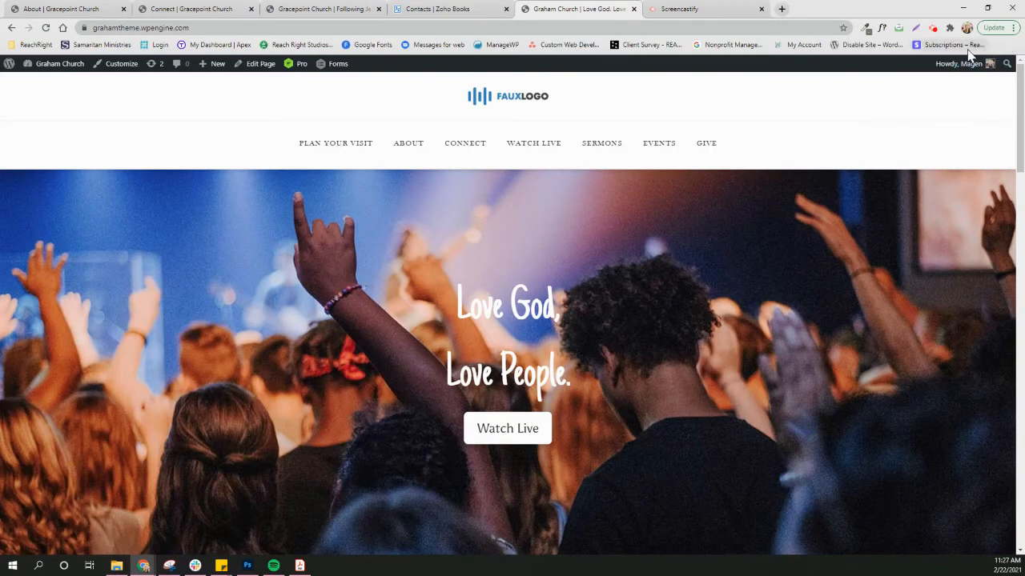
# Clear the browser's cookies and other site data plus cached images and files from the last 4 weeks
pyautogui.click(1013, 27)
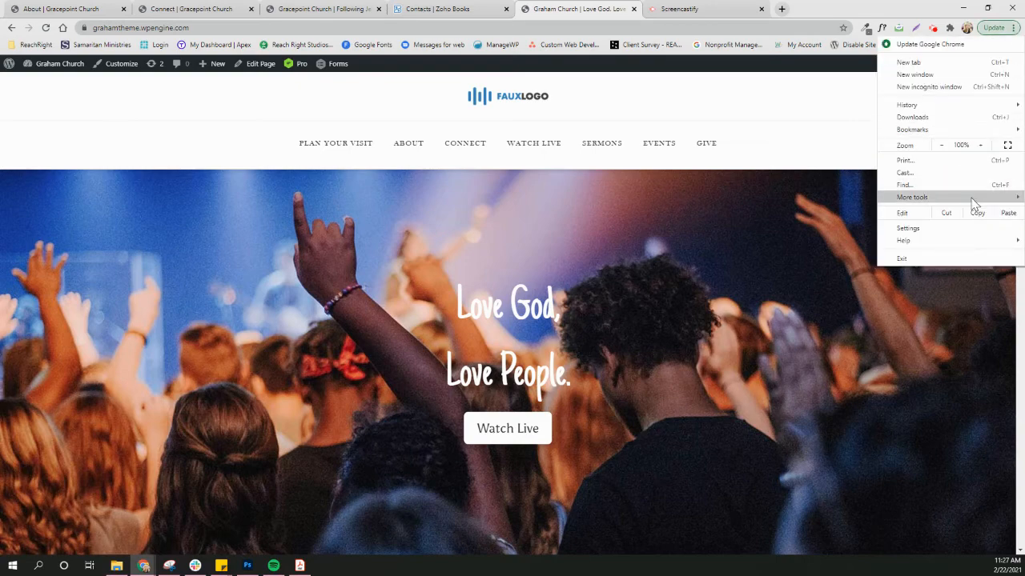
pyautogui.moveTo(974, 204)
pyautogui.click(775, 228)
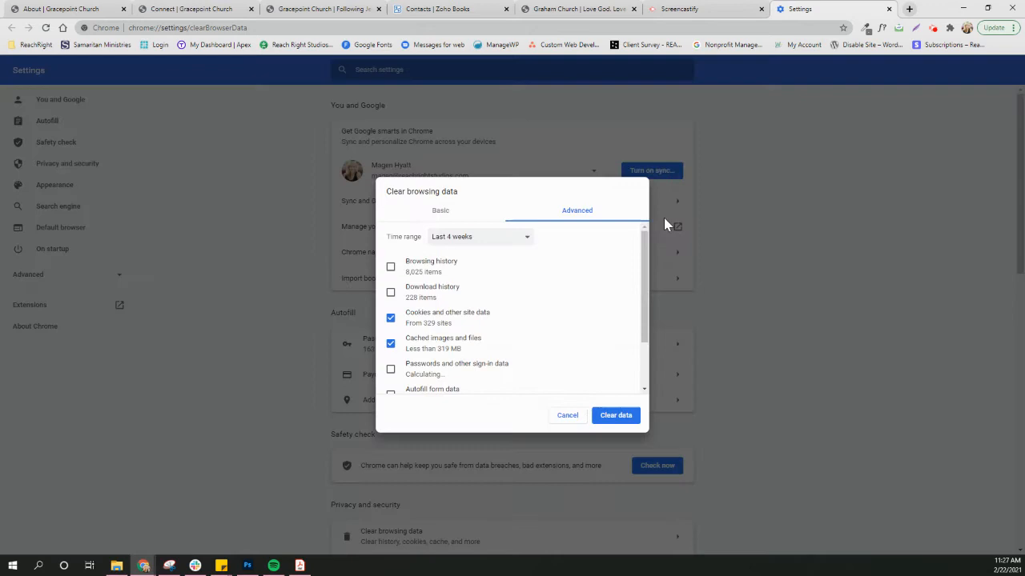
pyautogui.click(614, 416)
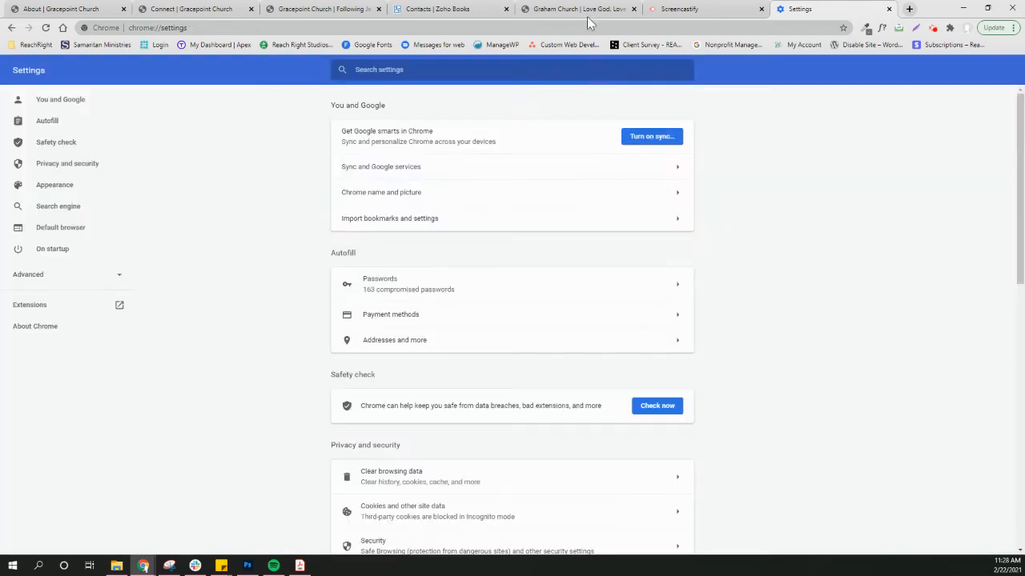
# Reload the site's home page and look through it for the modal popup with the cache cleared
pyautogui.click(589, 11)
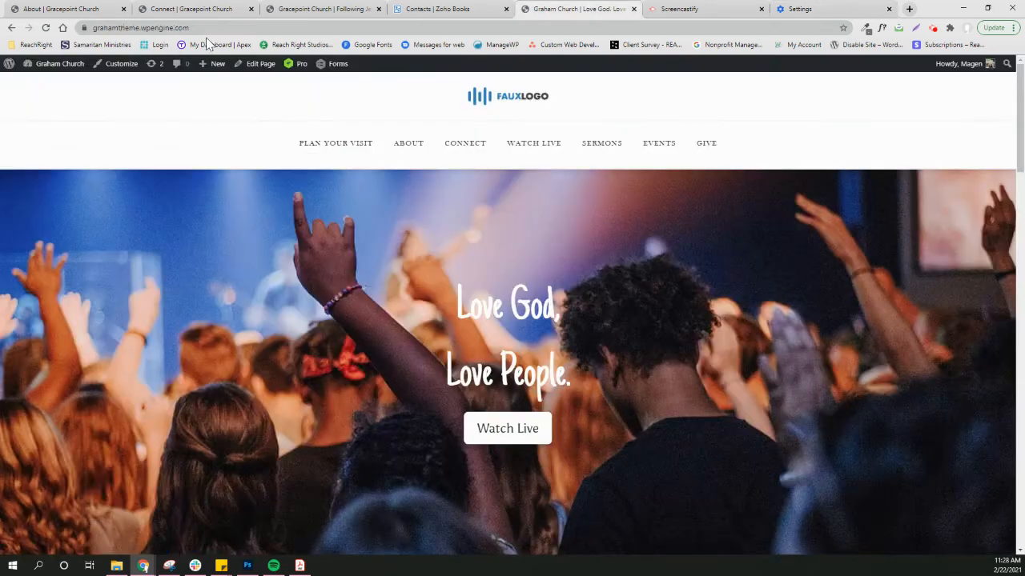
pyautogui.click(45, 27)
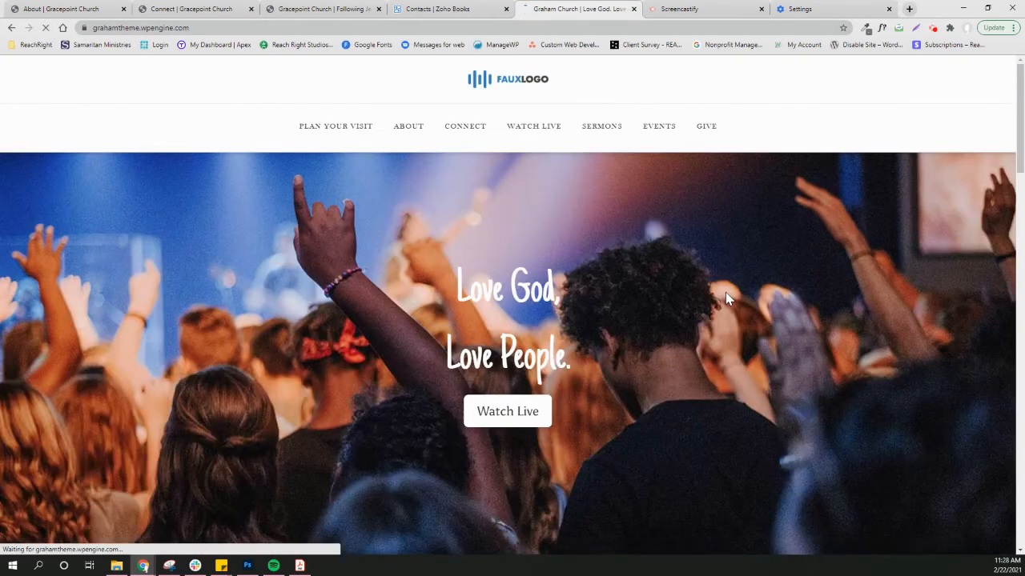
pyautogui.scroll(-2, 725, 298)
pyautogui.scroll(-2, 725, 299)
pyautogui.scroll(3, 704, 299)
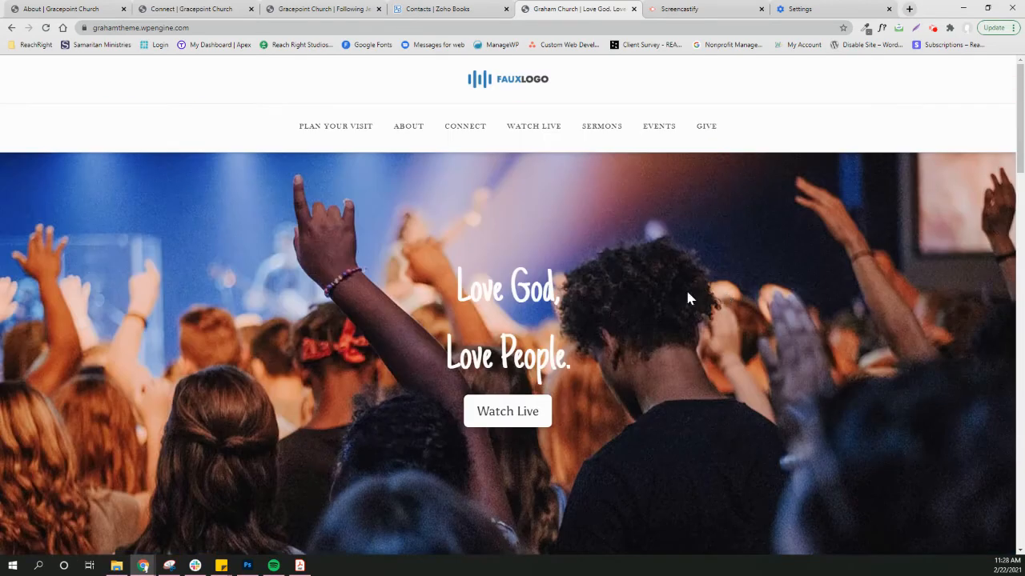
# Go to the site's wp-admin address and log in to WordPress with the saved credentials
pyautogui.click(199, 27)
pyautogui.write('/w')
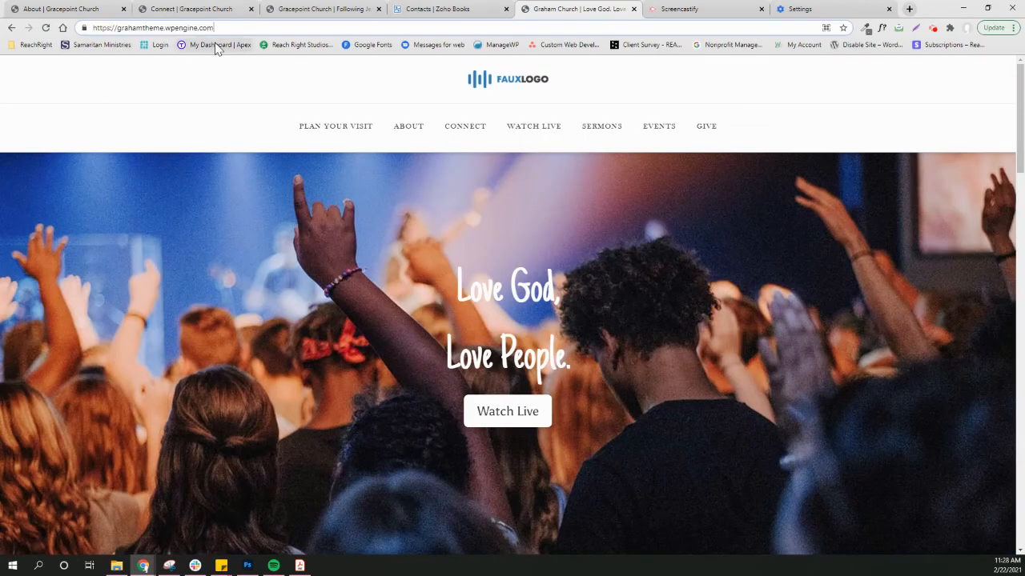
pyautogui.press('BackSpace')
pyautogui.write('p')
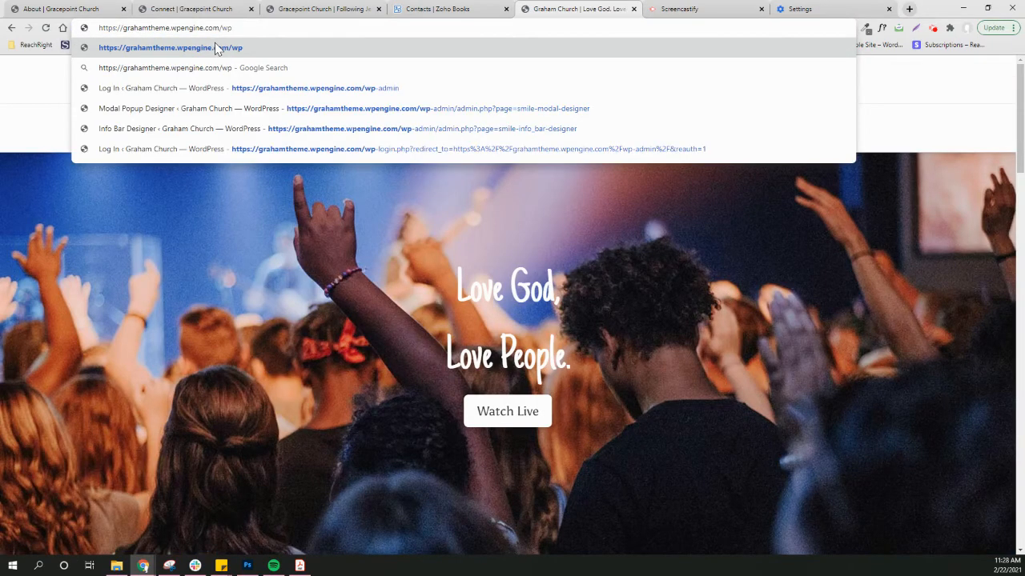
pyautogui.press('Down')
pyautogui.press('Down')
pyautogui.press('Return')
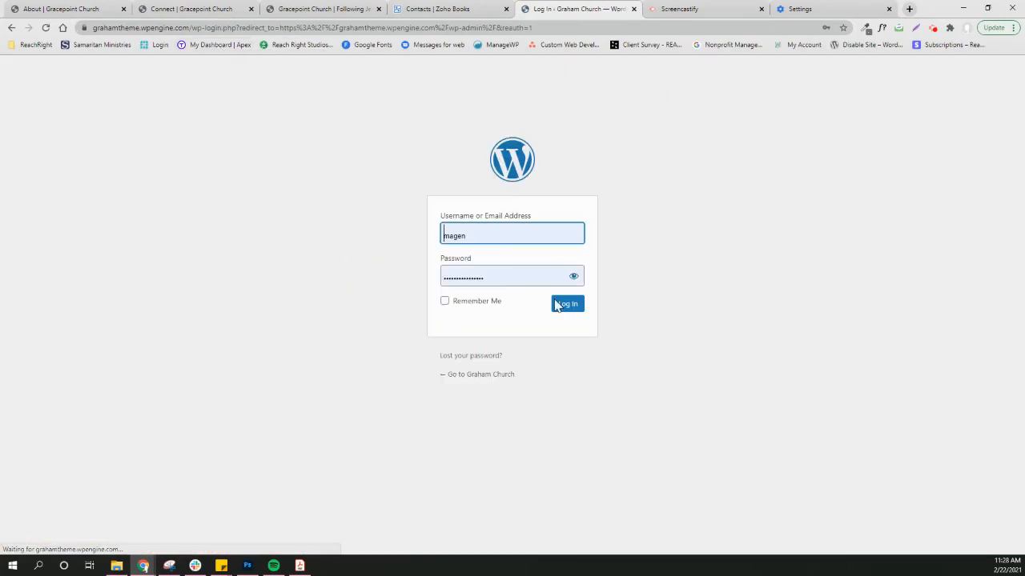
pyautogui.click(564, 304)
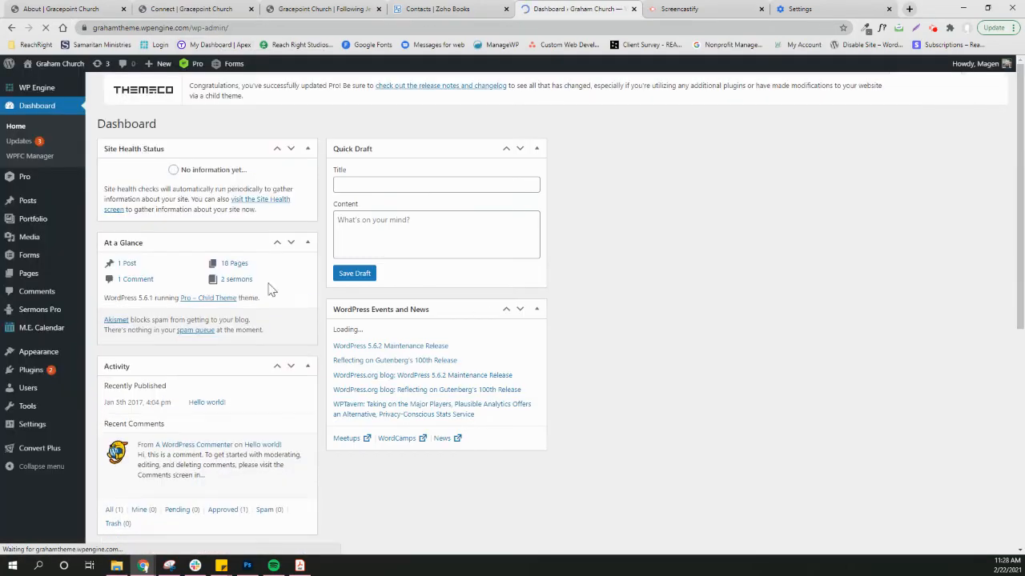
# Open the Convert Plus modal popup list and set the Demo Modal's status to Live
pyautogui.moveTo(50, 451)
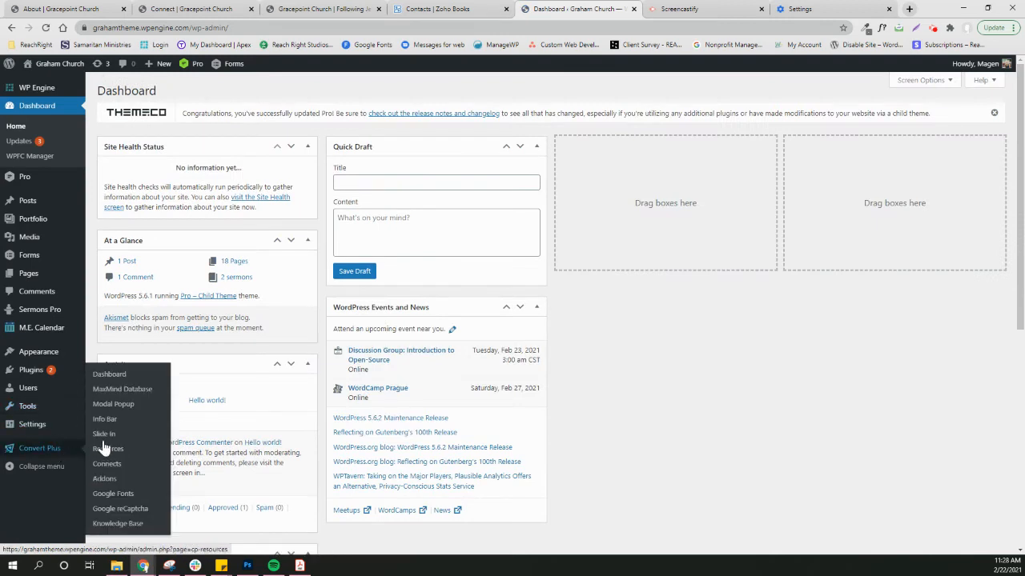
pyautogui.click(105, 404)
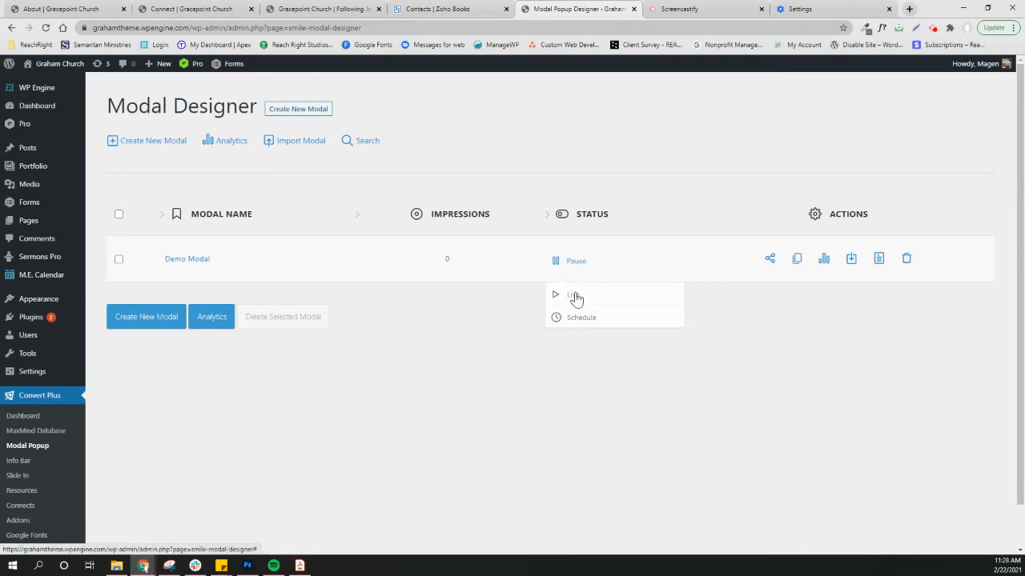
pyautogui.click(576, 296)
# Visit the live home page while logged in and check whether the Demo Modal pops up
pyautogui.click(48, 64)
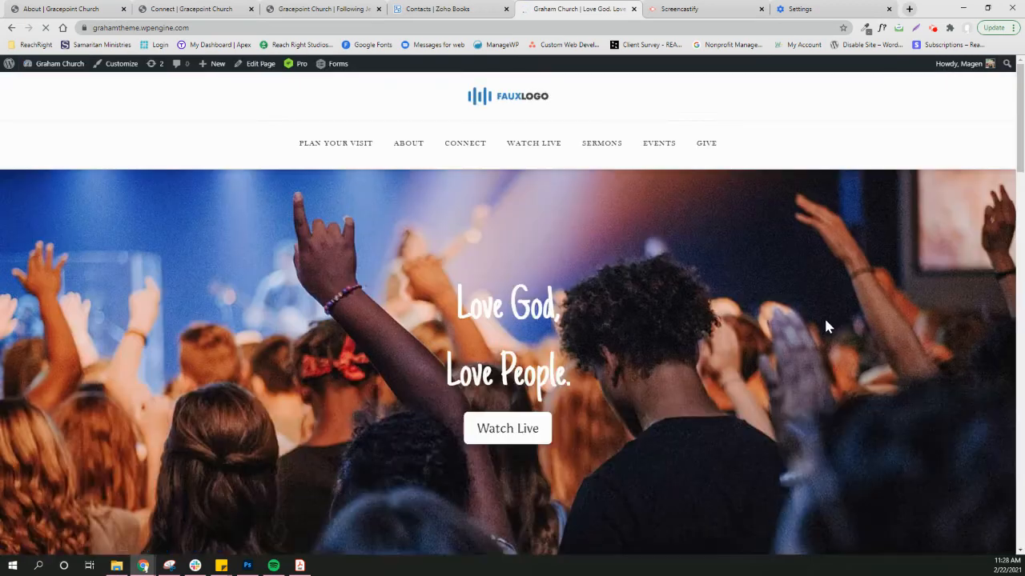
pyautogui.scroll(-1, 829, 327)
pyautogui.scroll(-3, 829, 326)
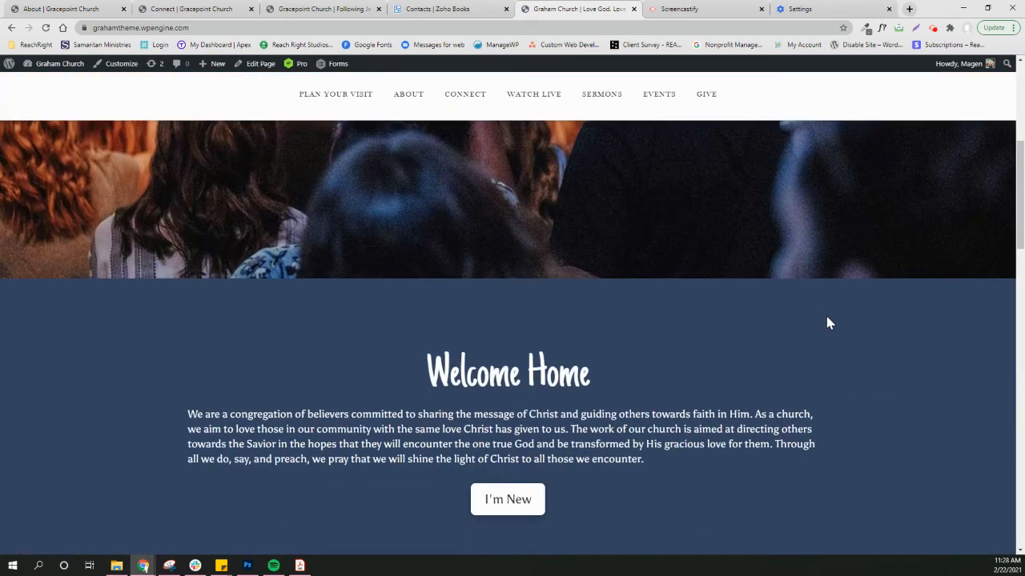
pyautogui.scroll(5, 828, 323)
pyautogui.scroll(-10, 828, 323)
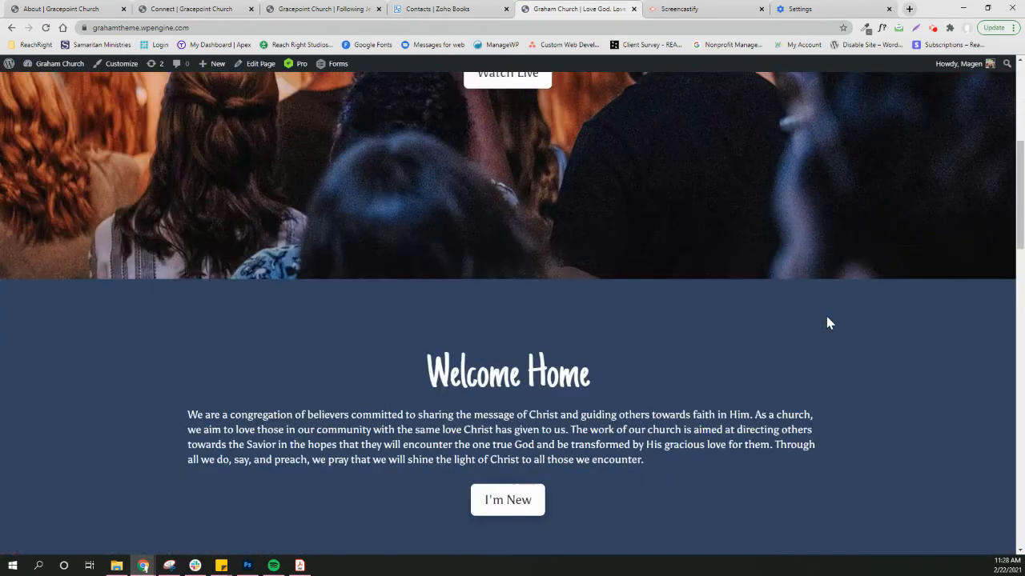
pyautogui.scroll(10, 827, 313)
# Return to the WordPress dashboard and start a new info bar in Convert Plus
pyautogui.moveTo(52, 64)
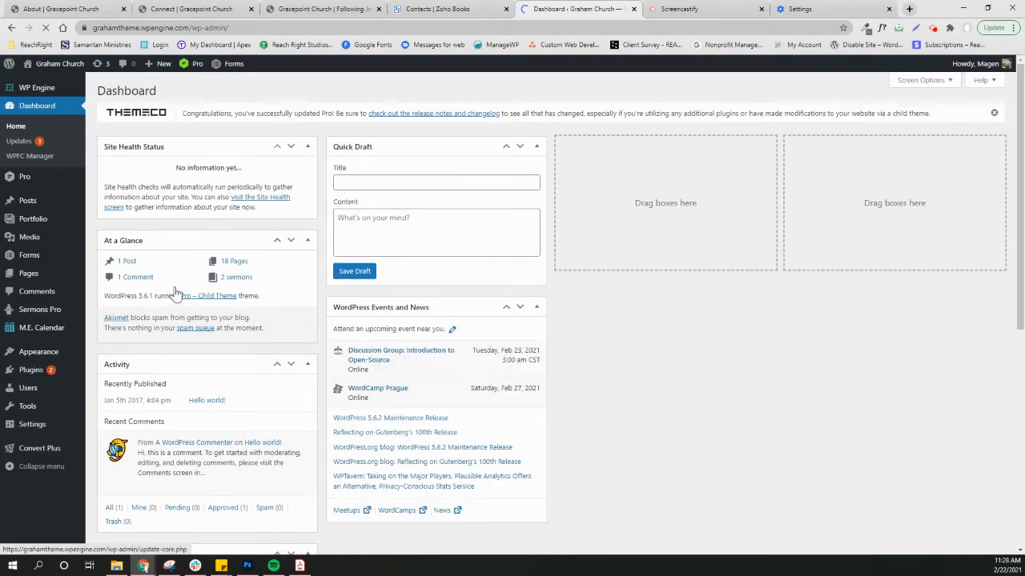
pyautogui.moveTo(44, 450)
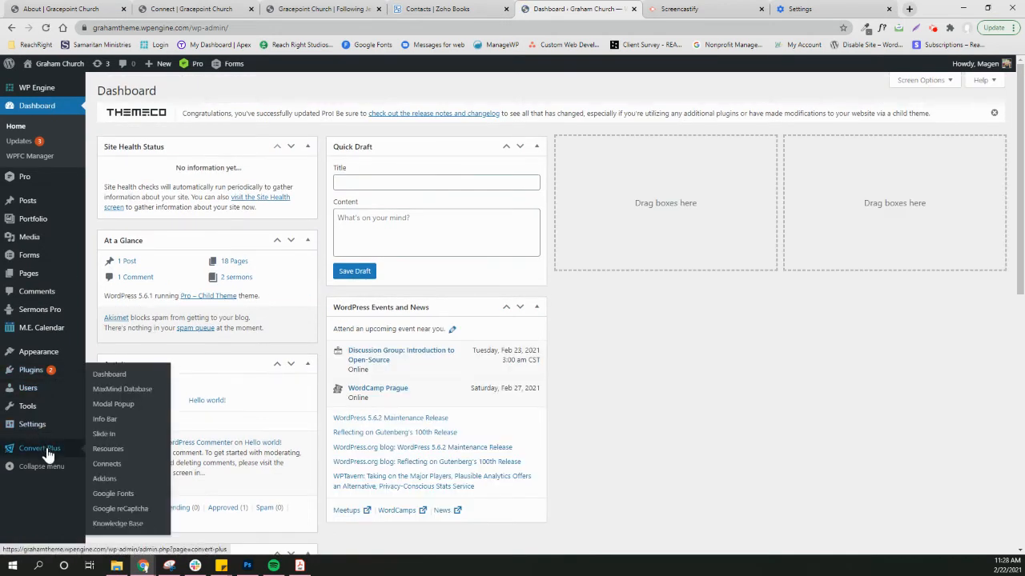
pyautogui.click(102, 426)
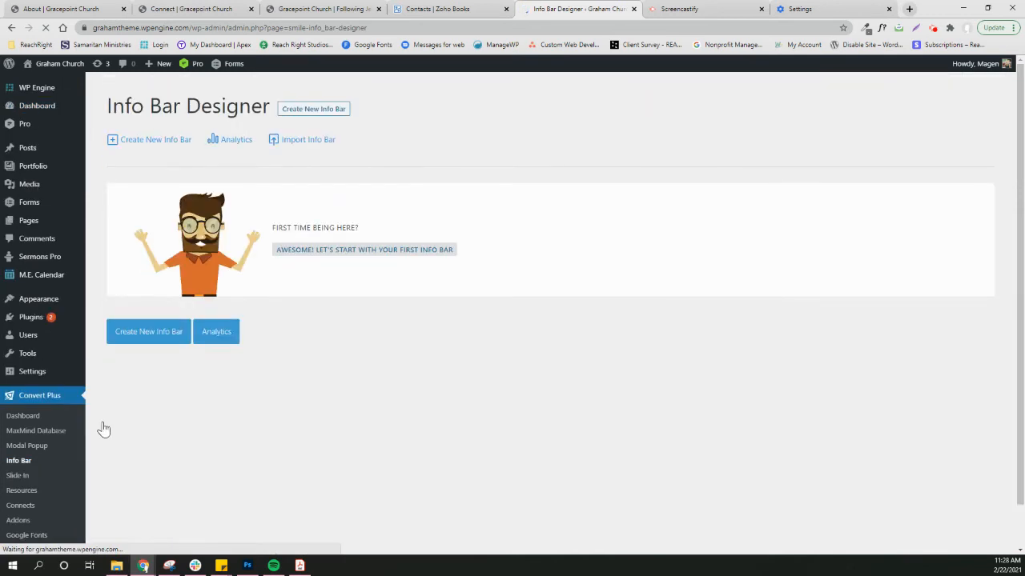
pyautogui.click(158, 340)
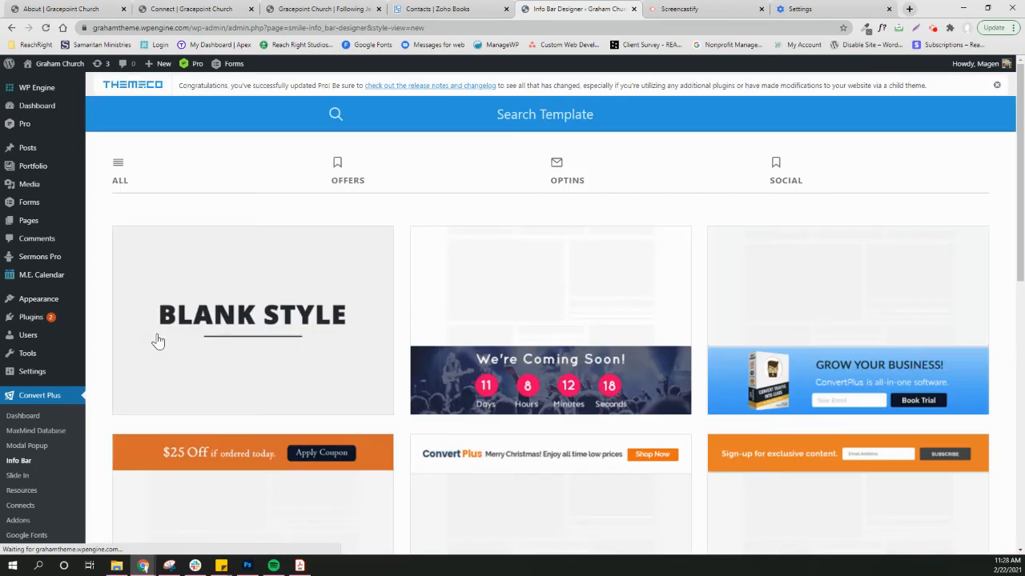
# Browse the info bar templates and create the info bar from the Get This Deal template
pyautogui.moveTo(339, 318)
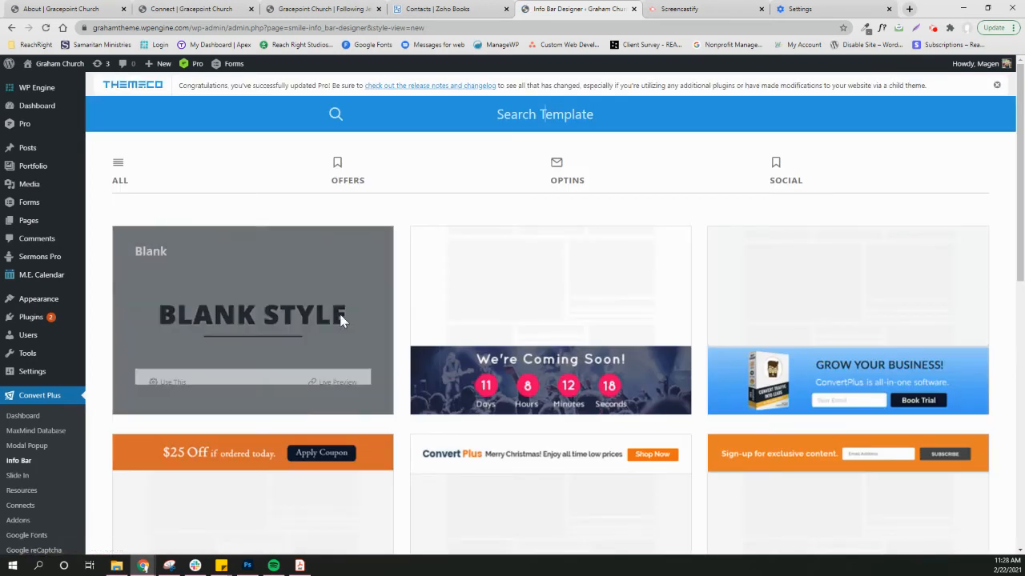
pyautogui.scroll(-2, 396, 355)
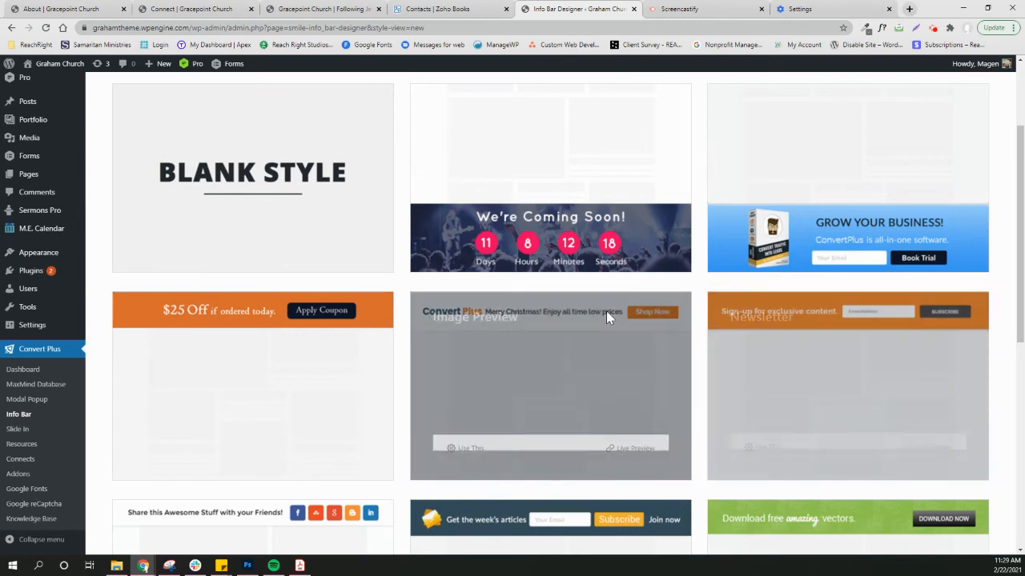
pyautogui.moveTo(625, 322)
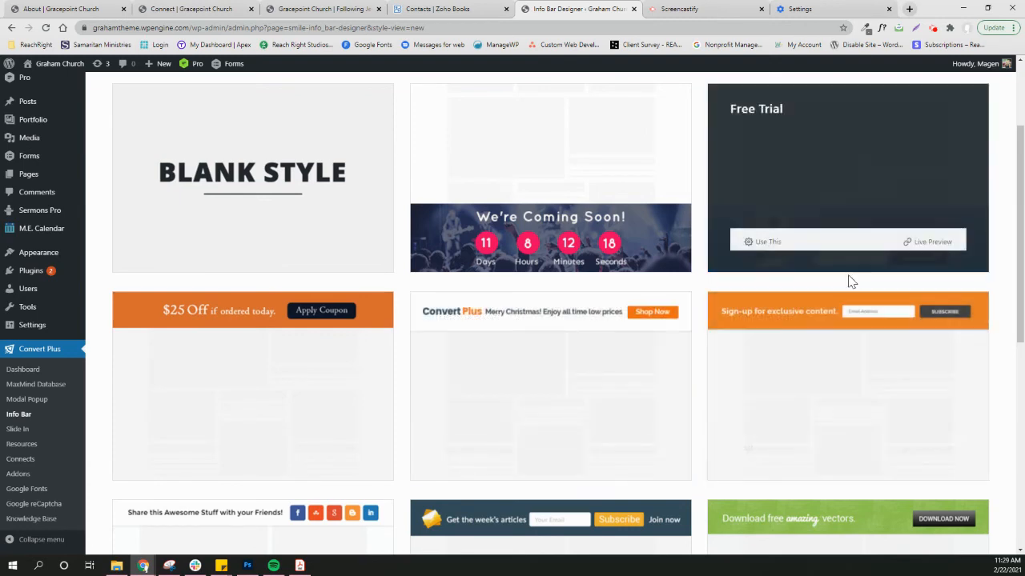
pyautogui.scroll(-2, 645, 332)
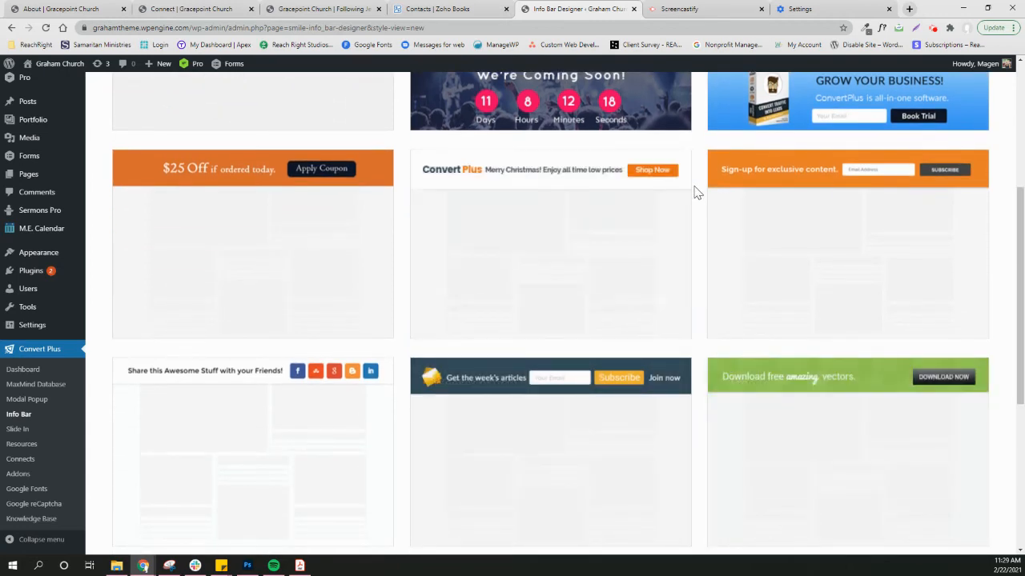
pyautogui.moveTo(648, 176)
pyautogui.moveTo(325, 177)
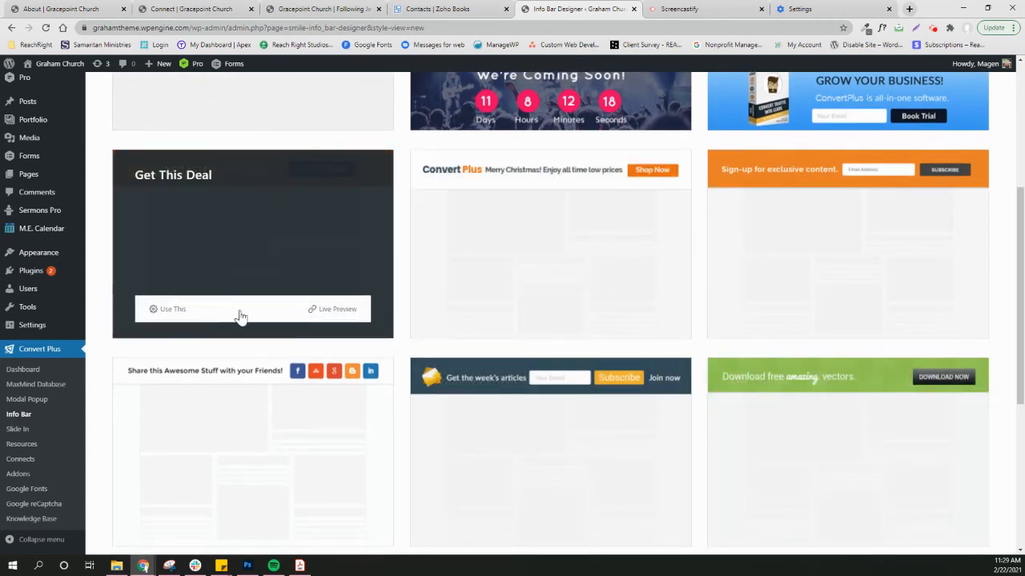
pyautogui.click(169, 312)
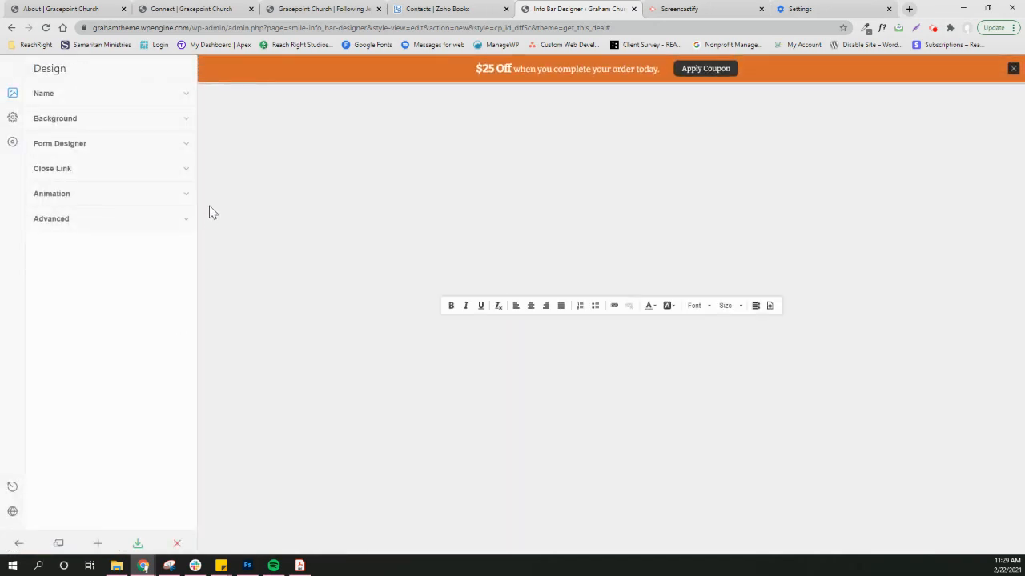
# Change the info bar's background color to purple (#8224e3)
pyautogui.click(214, 76)
pyautogui.scroll(-1, 150, 261)
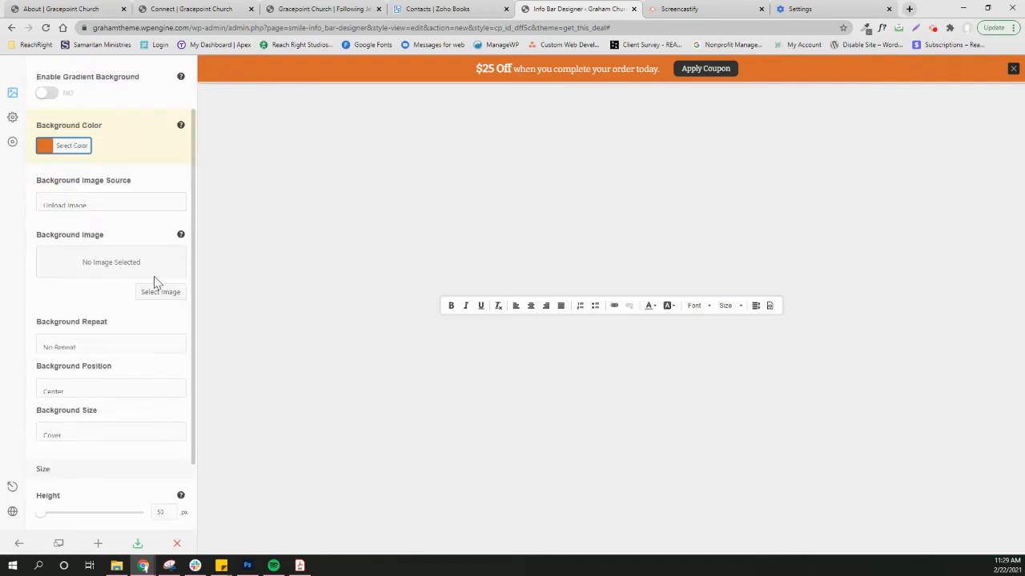
pyautogui.click(56, 147)
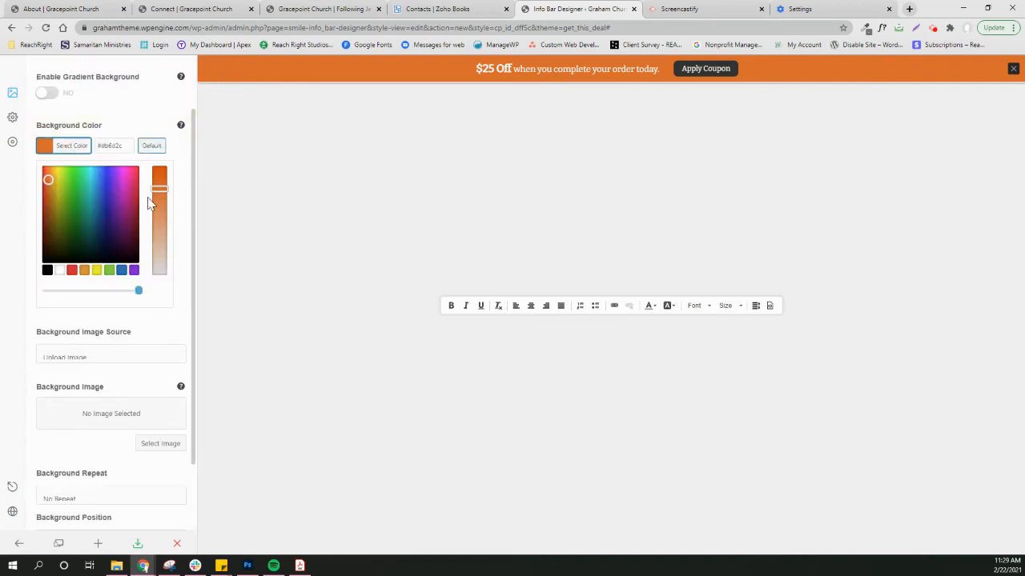
pyautogui.click(134, 271)
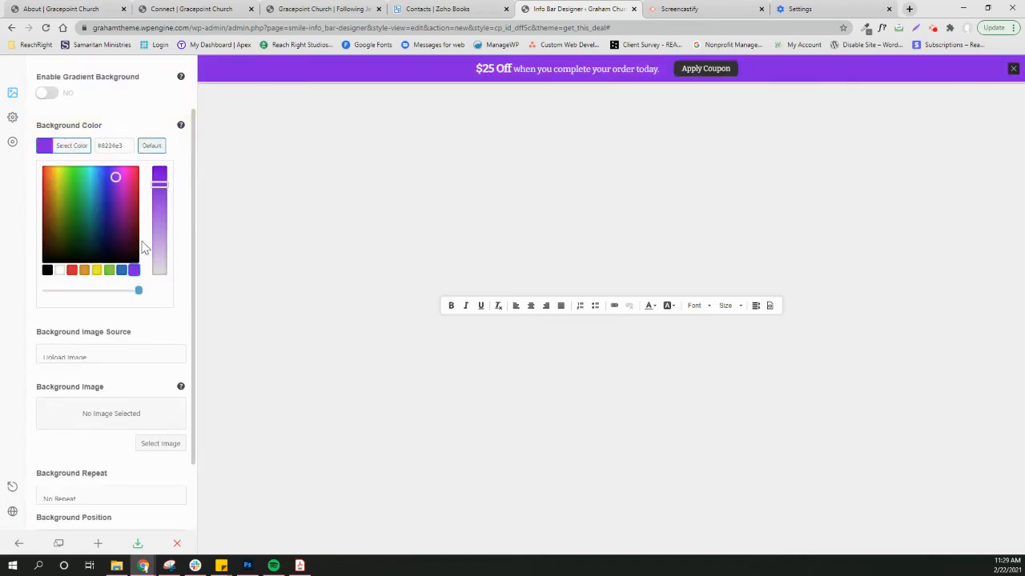
pyautogui.scroll(1, 144, 136)
pyautogui.click(153, 120)
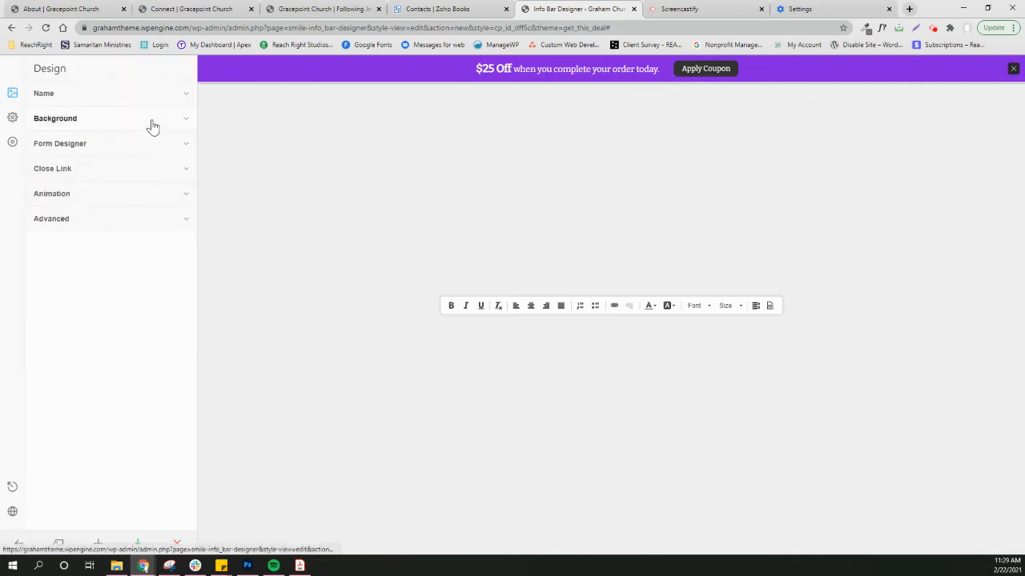
# Set the info bar position to Bottom of the page in the advanced design options
pyautogui.click(146, 219)
pyautogui.scroll(-2, 91, 241)
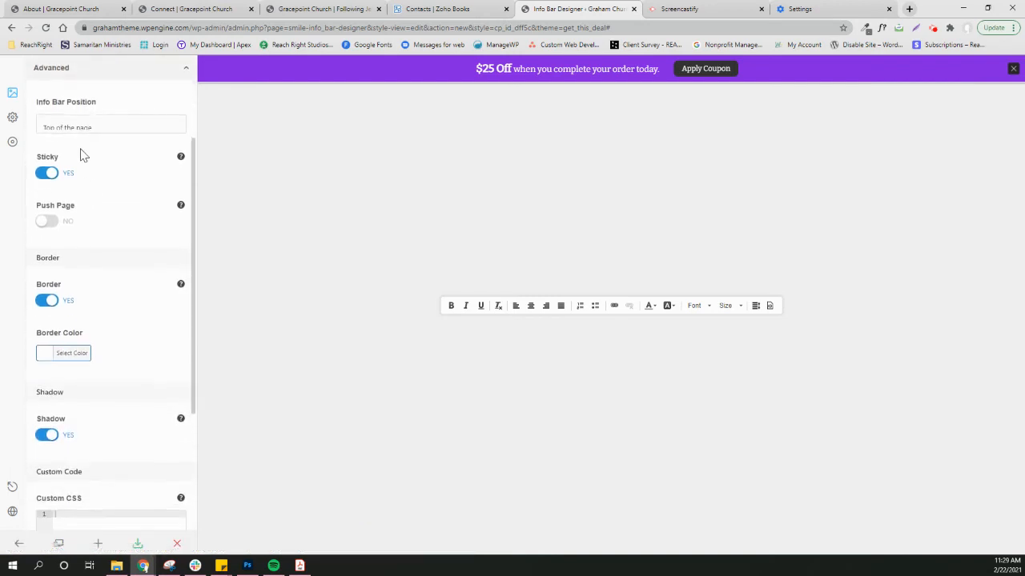
pyautogui.click(75, 129)
pyautogui.click(80, 148)
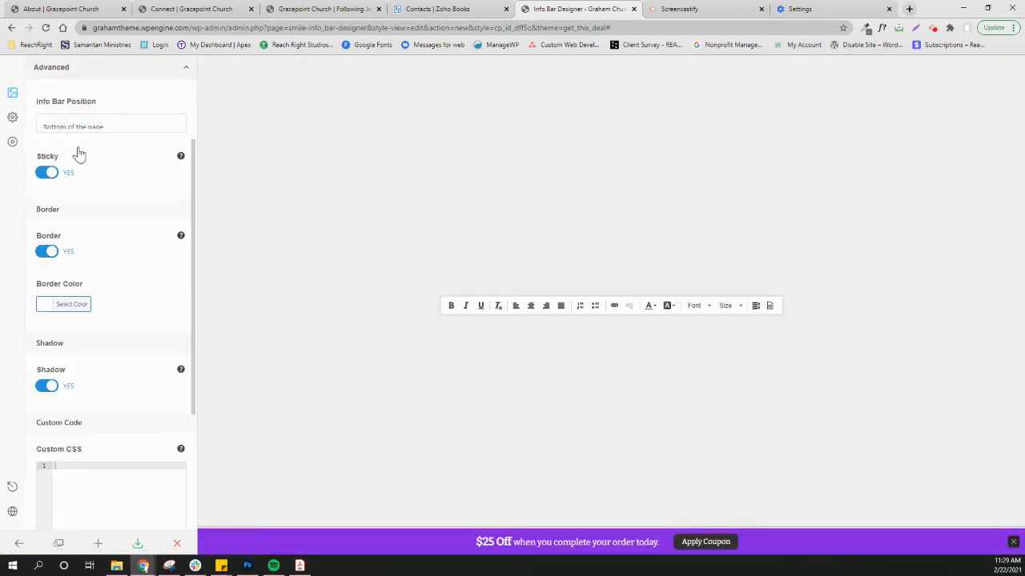
pyautogui.scroll(-3, 141, 355)
pyautogui.scroll(4, 149, 192)
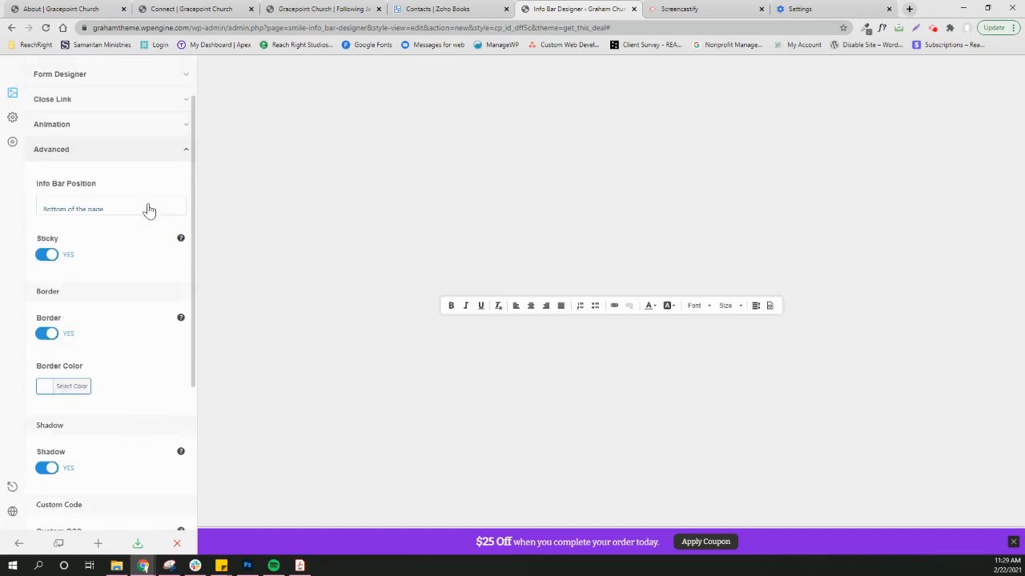
pyautogui.click(156, 152)
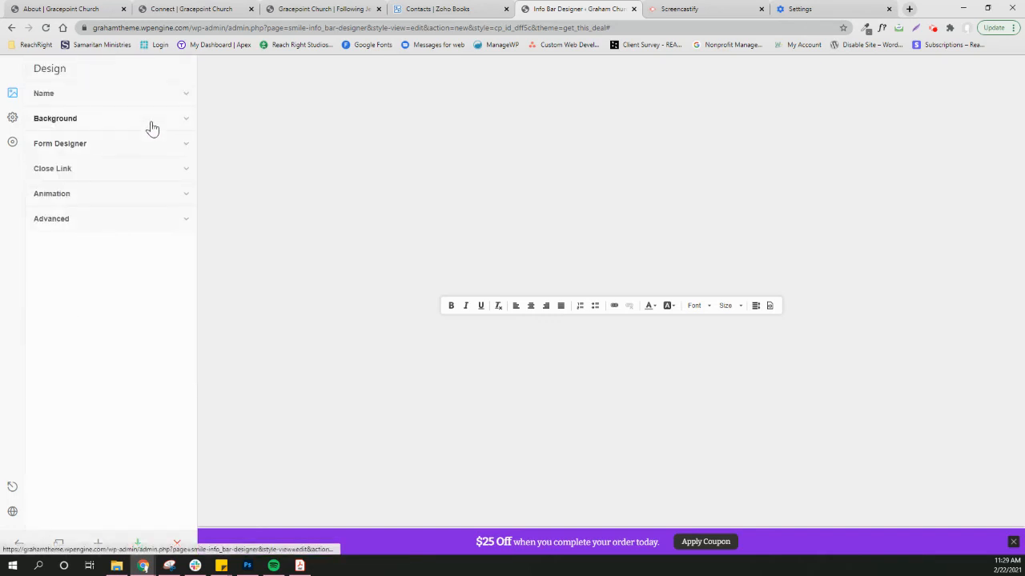
# Set the info bar's entry animation to Flash
pyautogui.click(147, 192)
pyautogui.click(120, 254)
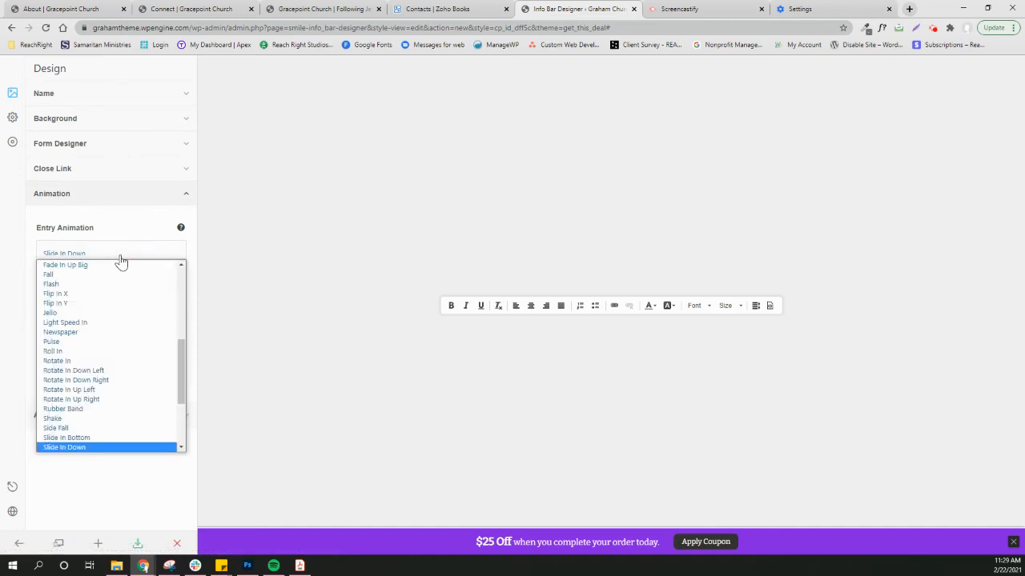
pyautogui.click(118, 284)
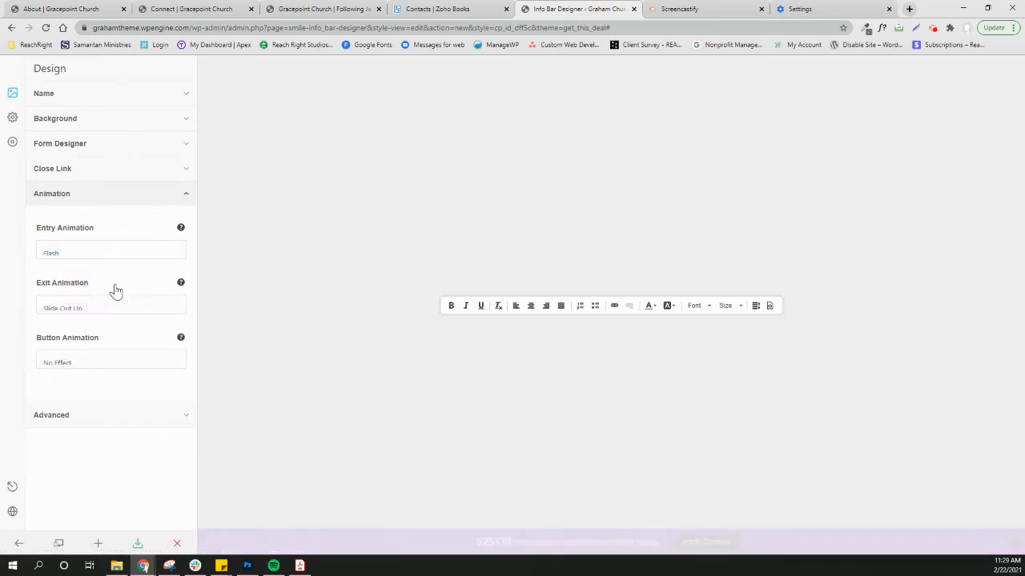
# Try the Fade In Down Big entry animation on the info bar, and set the entry animation to Jello
pyautogui.click(115, 255)
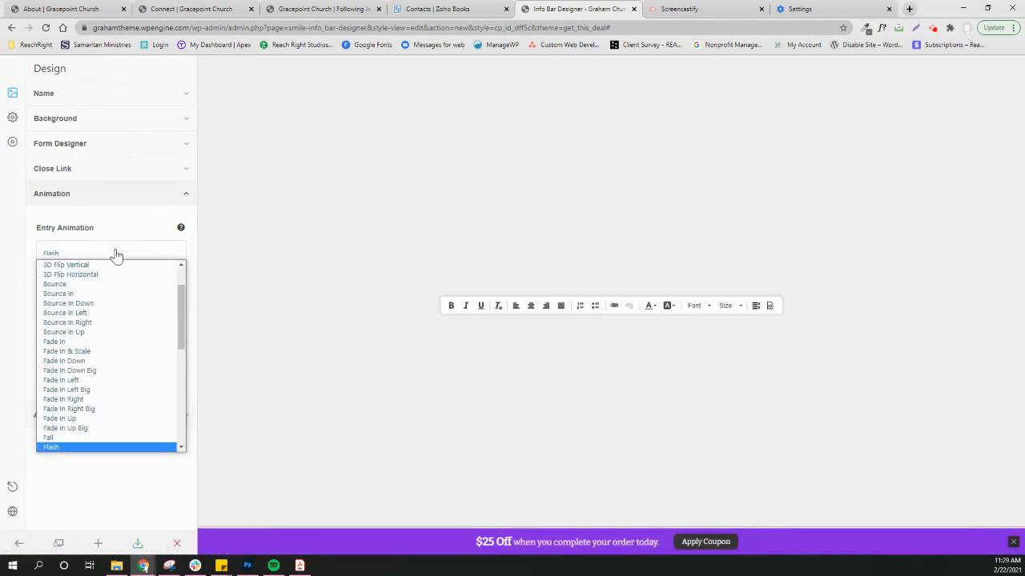
pyautogui.click(114, 371)
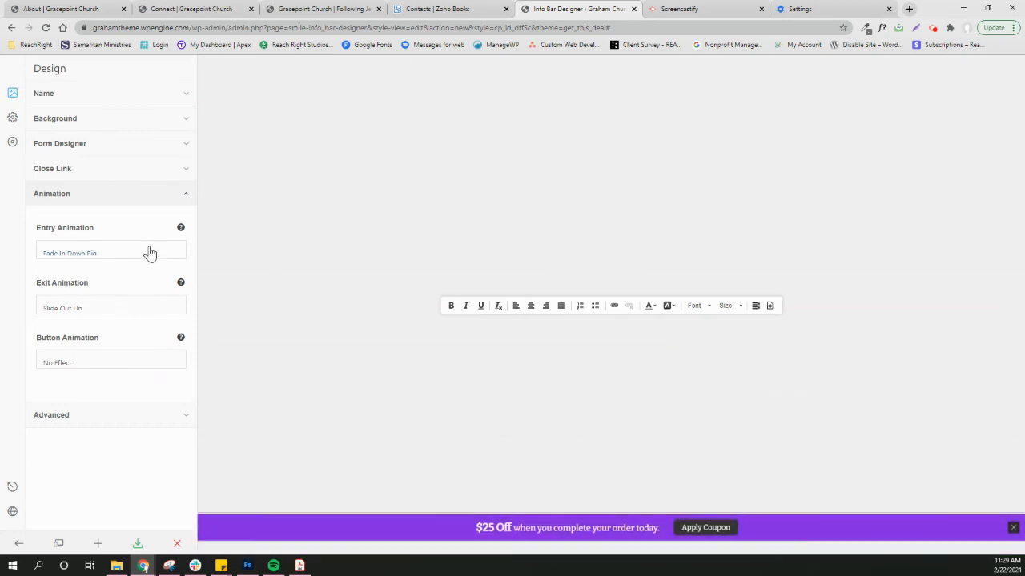
pyautogui.click(149, 253)
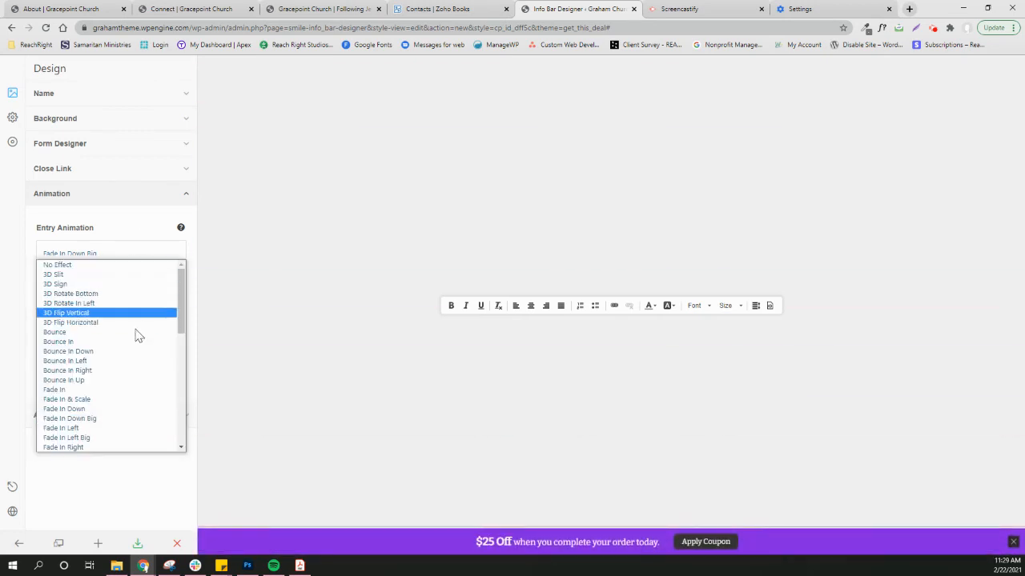
pyautogui.scroll(-3, 138, 370)
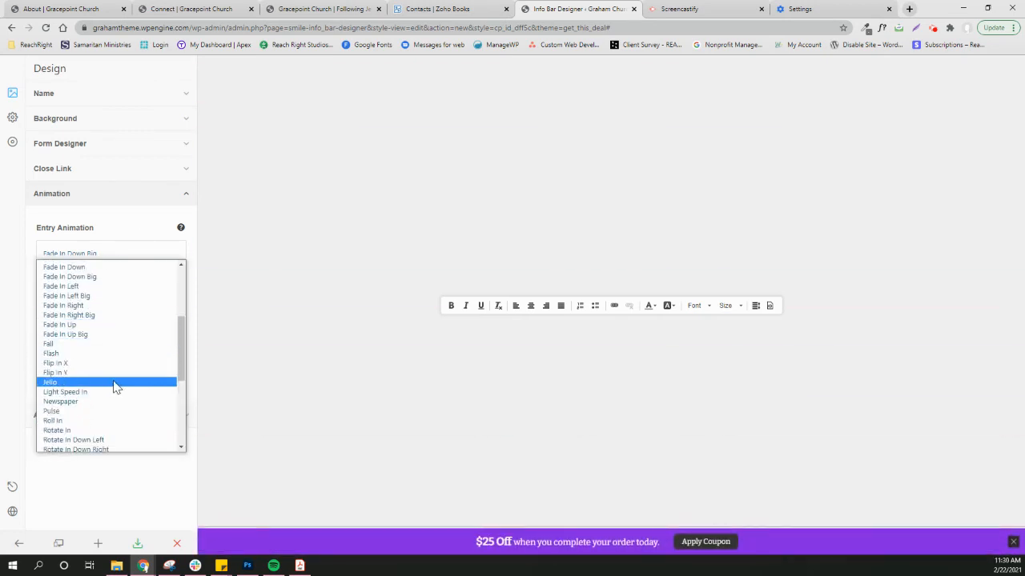
pyautogui.click(114, 384)
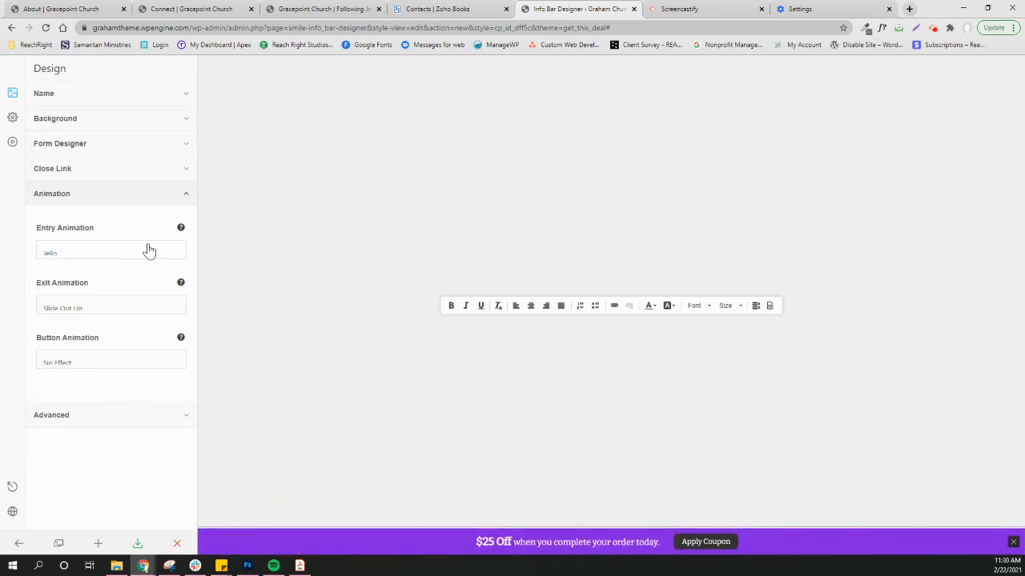
# Open the info bar's form design options and replace the button text with "LEarn More"
pyautogui.click(155, 145)
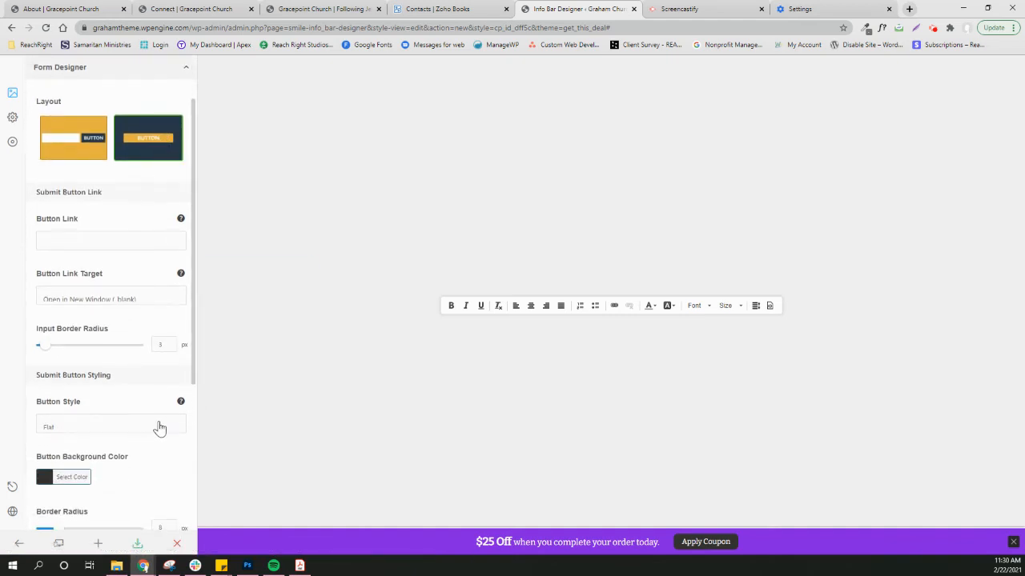
pyautogui.click(702, 544)
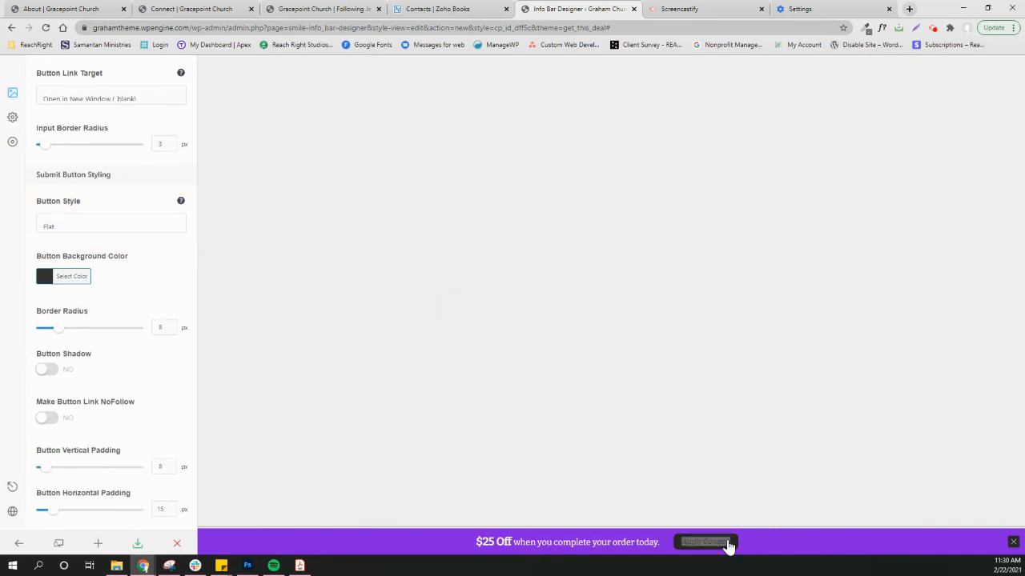
pyautogui.click(728, 548)
pyautogui.press('BackSpace')
pyautogui.press('BackSpace')
pyautogui.press('BackSpace')
pyautogui.press('BackSpace')
pyautogui.press('BackSpace')
pyautogui.press('BackSpace')
pyautogui.press('BackSpace')
pyautogui.press('BackSpace')
pyautogui.press('BackSpace')
pyautogui.press('BackSpace')
pyautogui.press('BackSpace')
pyautogui.press('BackSpace')
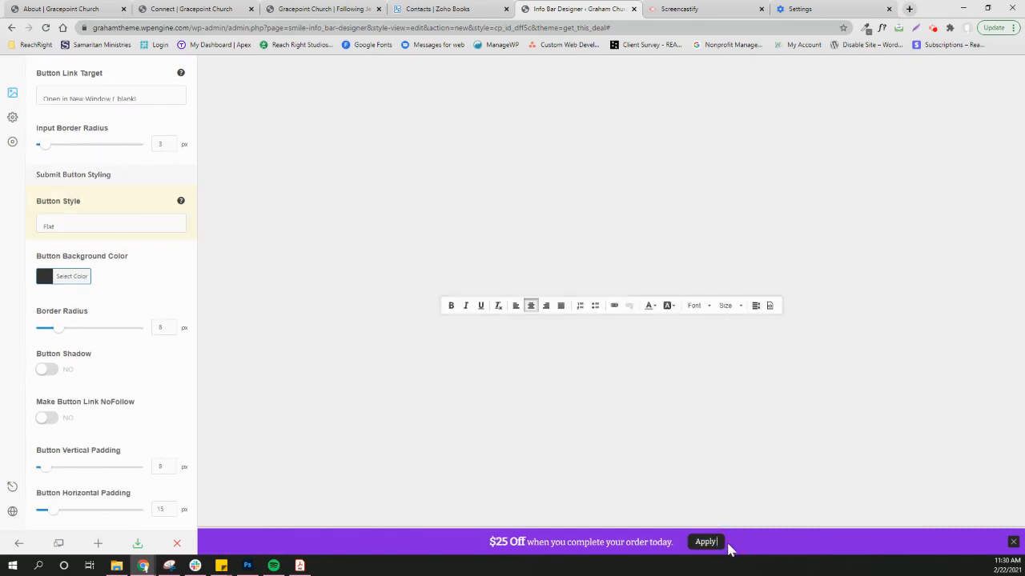
pyautogui.write('LEarn More')
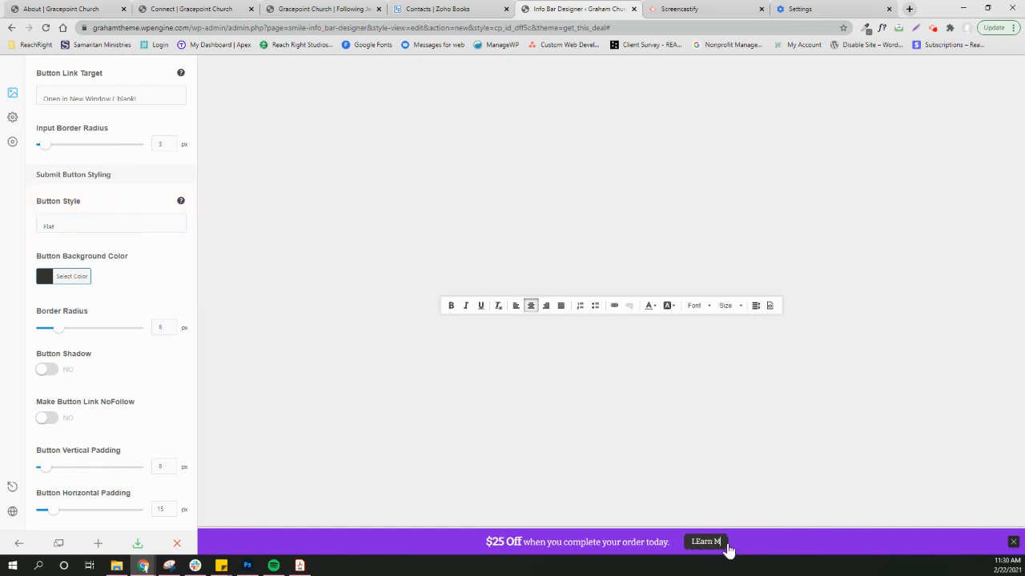
# Replace the info bar's message with "Demo Text" and increase the bar's height to about 281 px
pyautogui.click(645, 542)
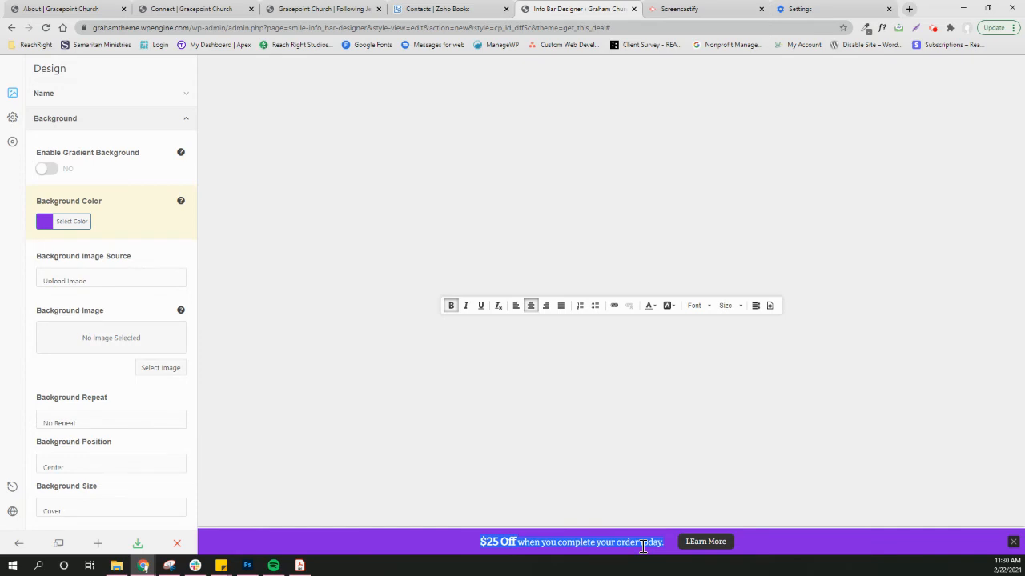
pyautogui.write('Demo Text')
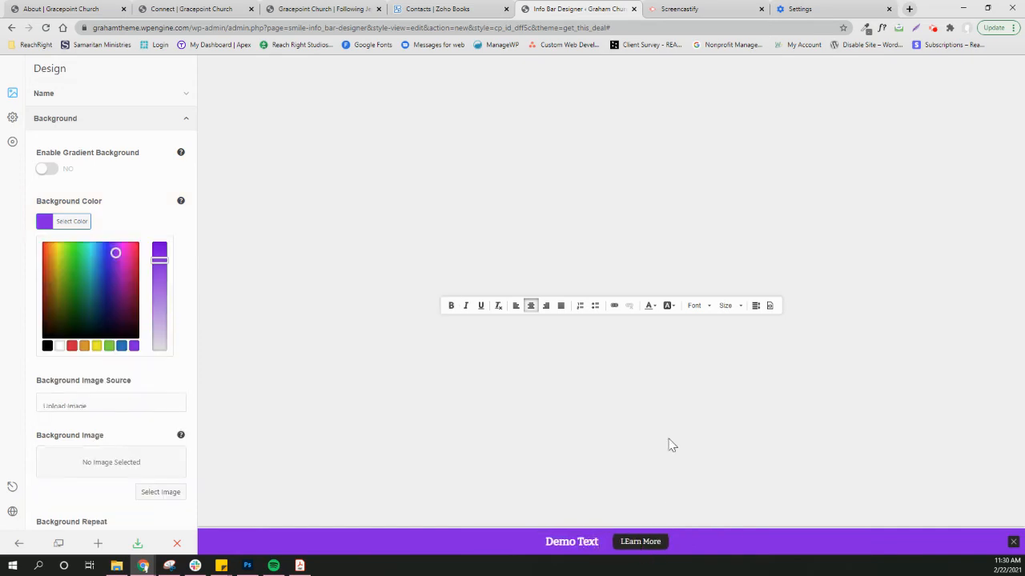
pyautogui.click(258, 548)
pyautogui.scroll(-4, 120, 504)
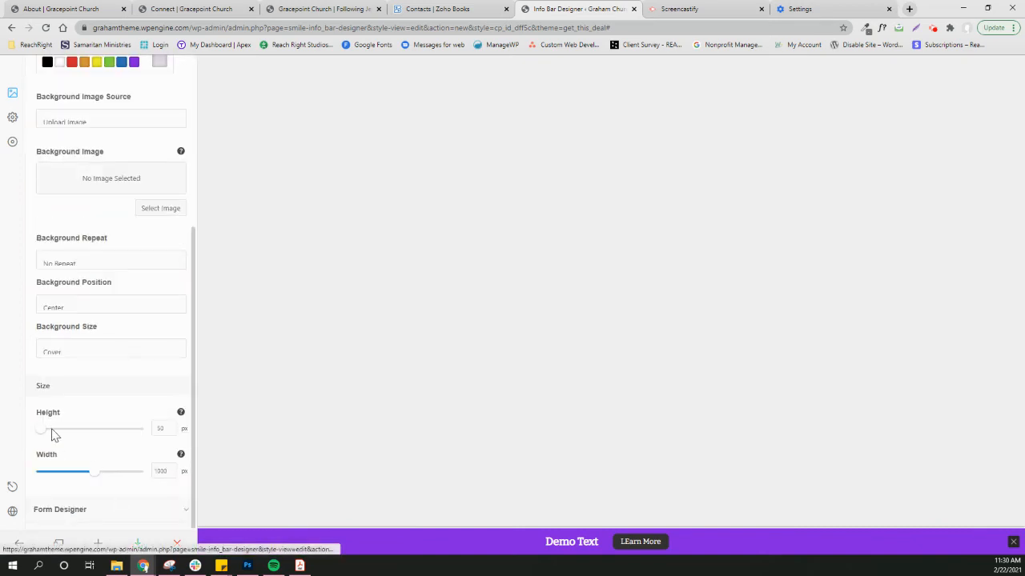
pyautogui.moveTo(40, 429); pyautogui.dragTo(69, 430)
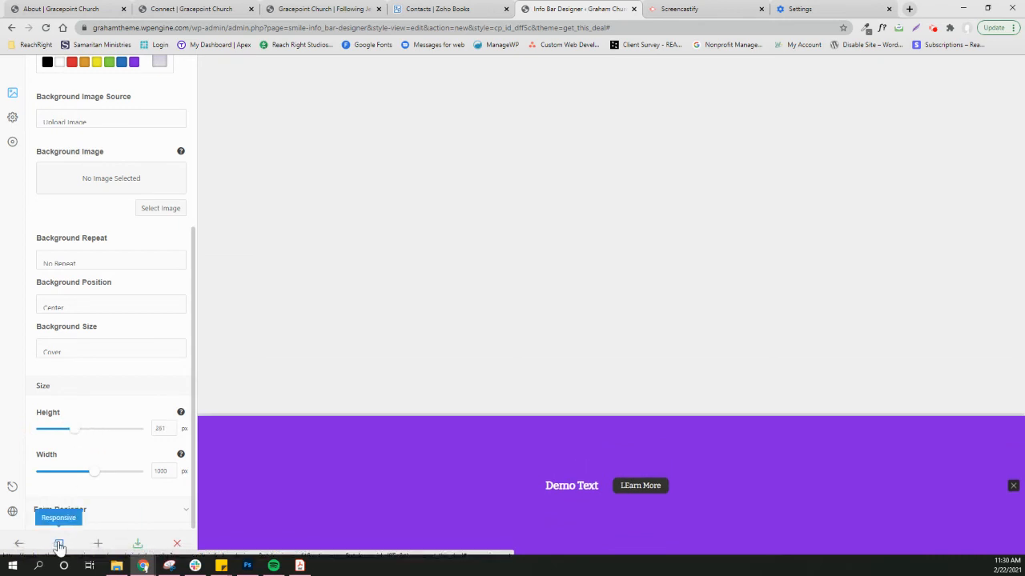
# Preview the info bar responsively on phone, tablet and desktop, including the landscape phone and tablet layouts
pyautogui.click(59, 544)
pyautogui.click(75, 108)
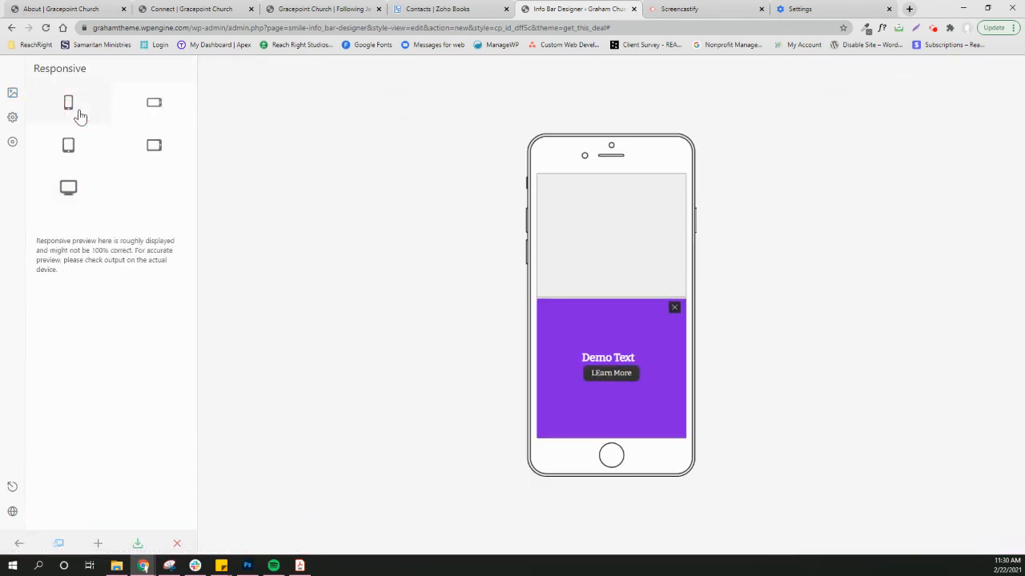
pyautogui.click(149, 108)
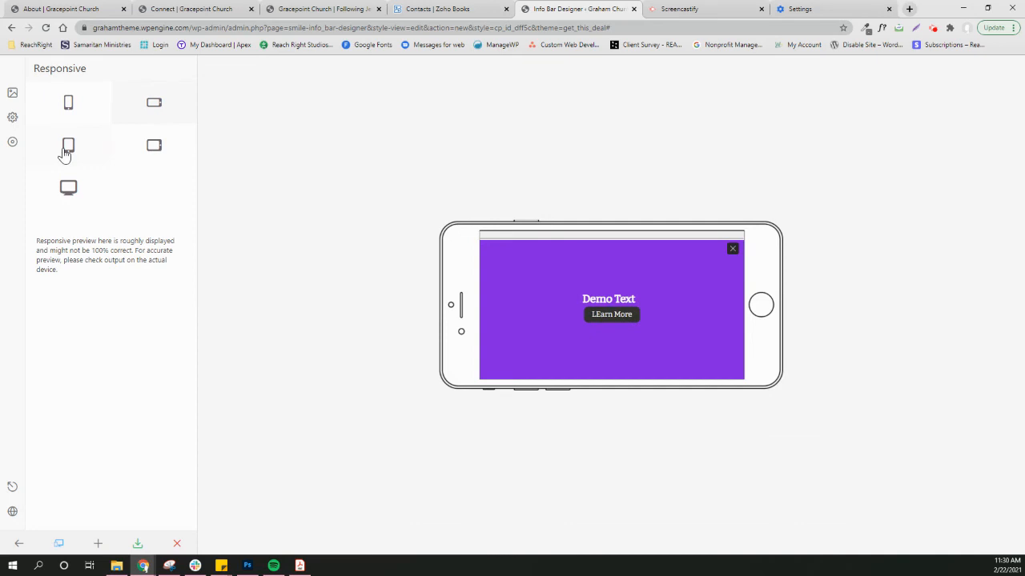
pyautogui.click(67, 150)
pyautogui.click(154, 149)
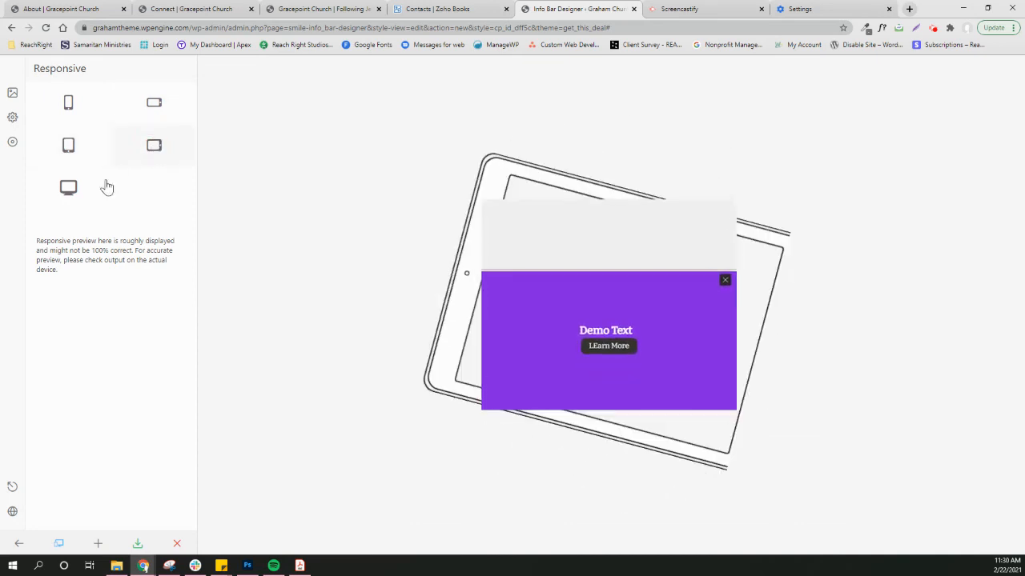
pyautogui.click(67, 192)
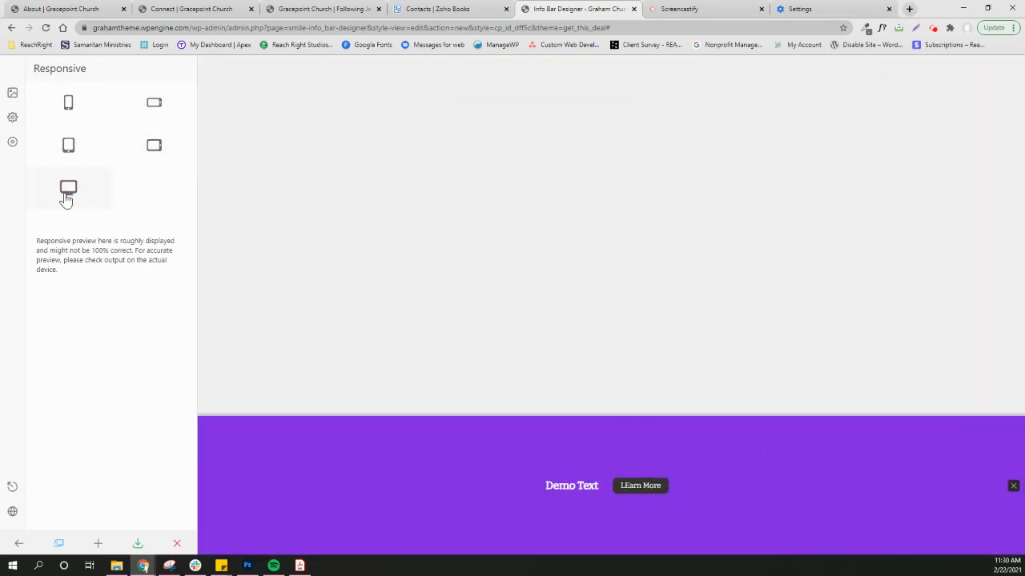
pyautogui.click(69, 103)
pyautogui.click(68, 145)
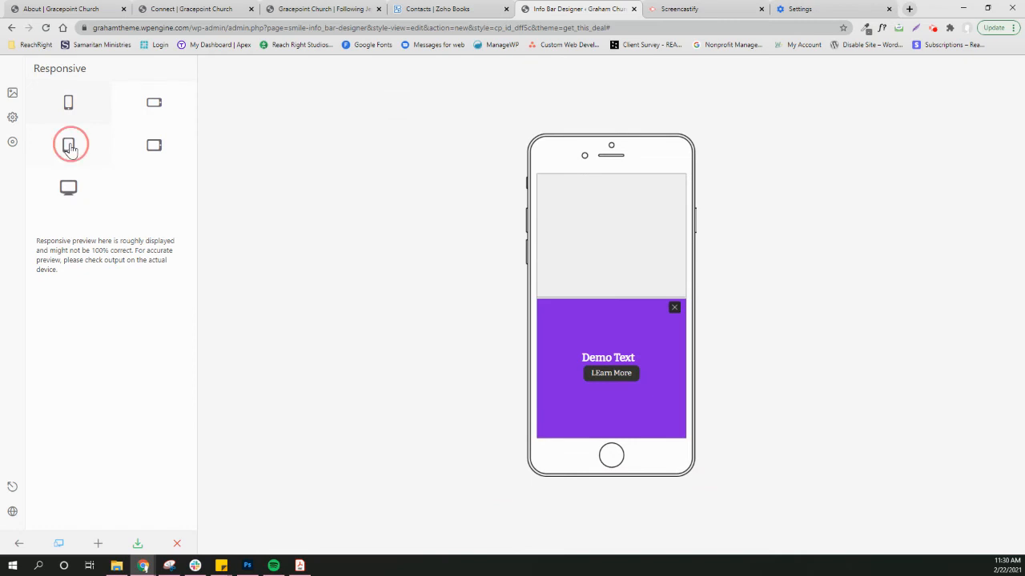
pyautogui.click(152, 105)
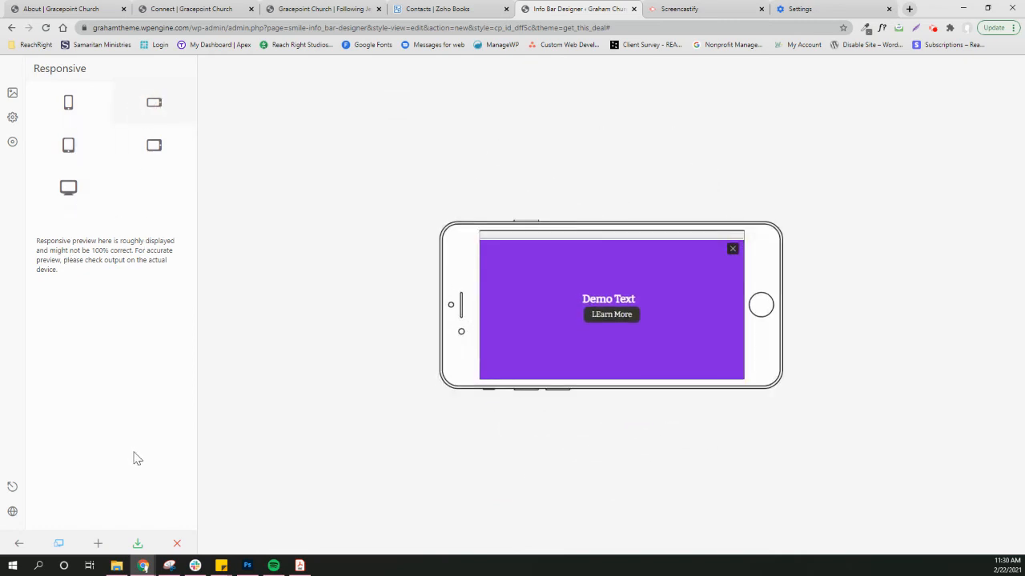
# Save and publish the info bar, and close its designer to return to the info bar list
pyautogui.click(137, 543)
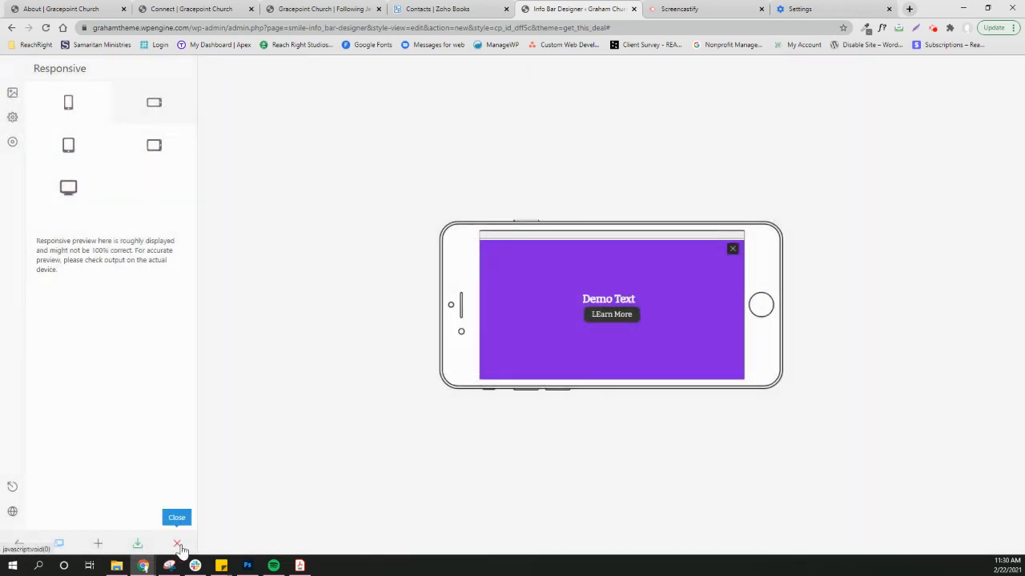
pyautogui.click(175, 545)
pyautogui.click(609, 360)
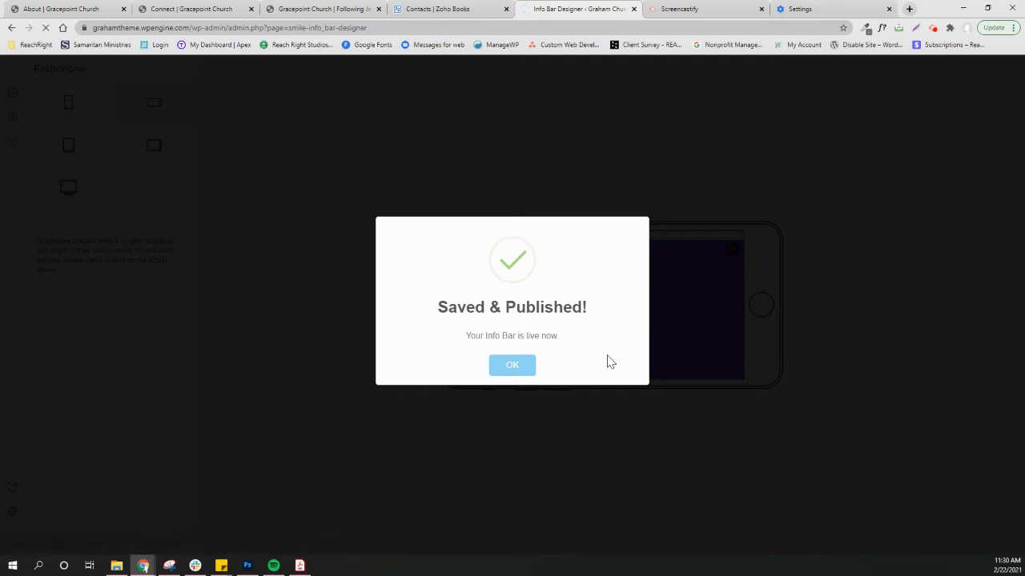
pyautogui.click(512, 366)
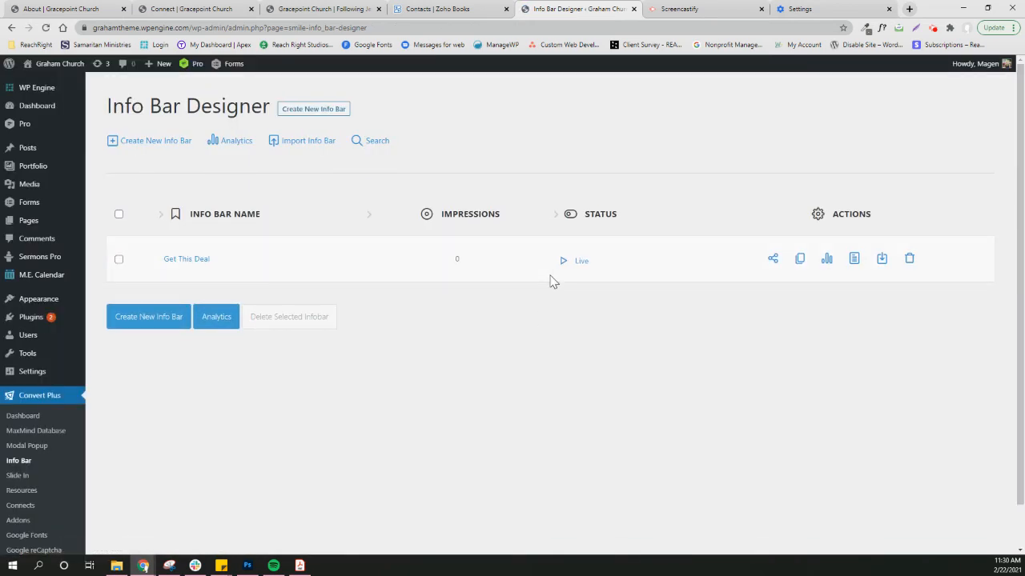
# Visit the live site's home page and check how the info bar behaves while moving through the page
pyautogui.click(63, 69)
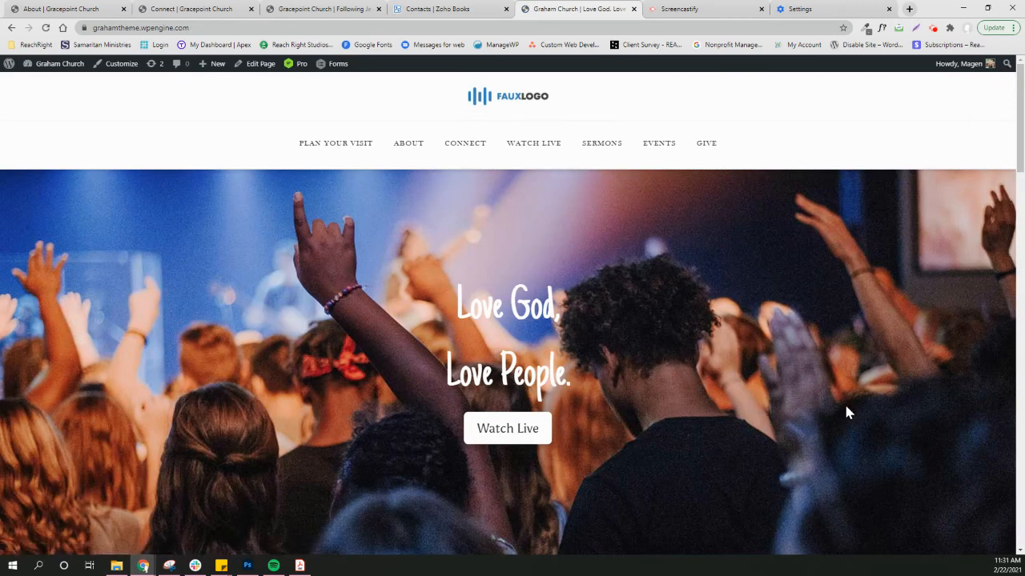
pyautogui.scroll(-2, 845, 409)
pyautogui.scroll(-1, 848, 413)
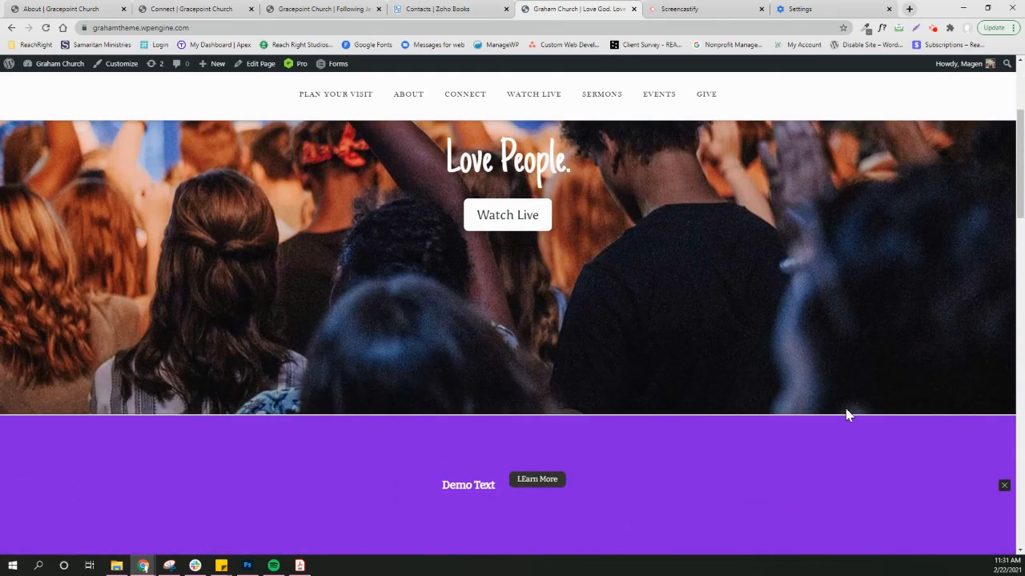
pyautogui.scroll(3, 849, 415)
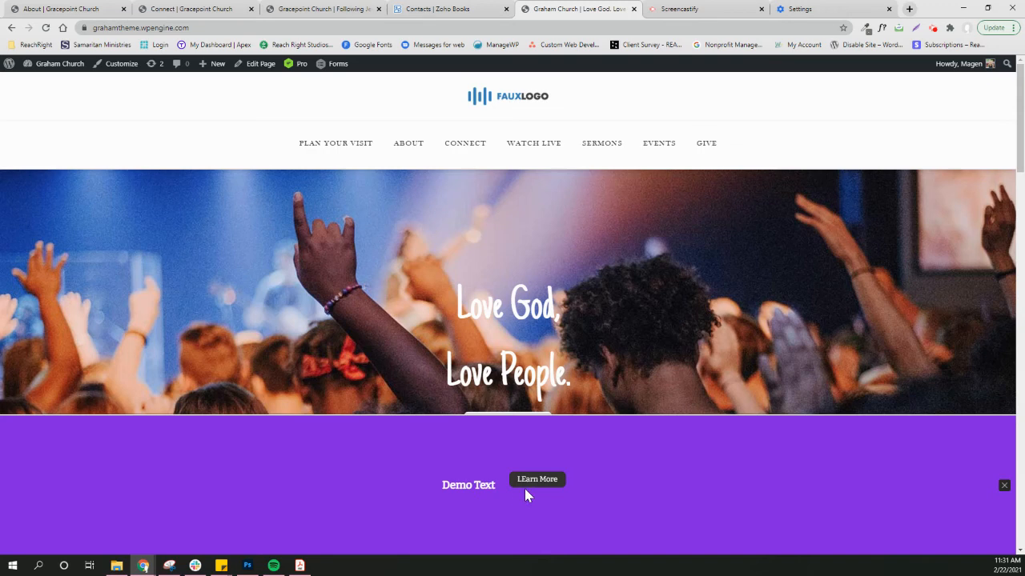
pyautogui.scroll(-2, 735, 507)
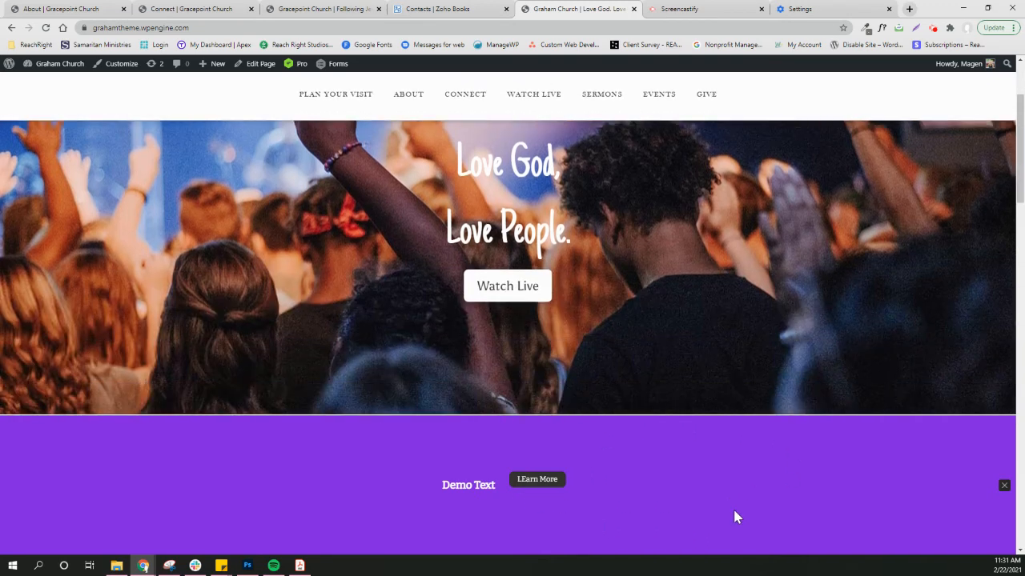
pyautogui.scroll(2, 734, 517)
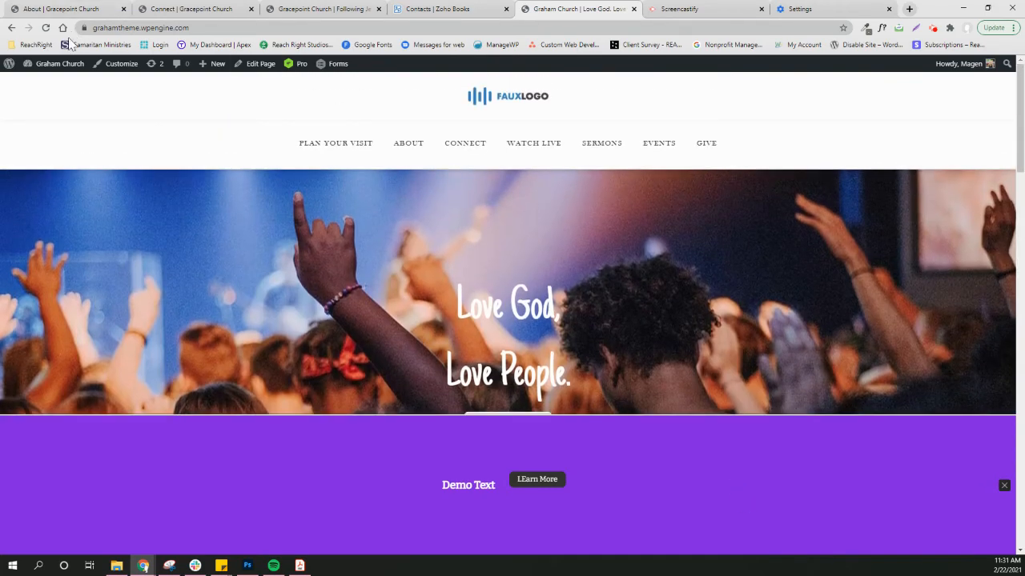
# Return to the WordPress dashboard and open the Convert Plus info bar list
pyautogui.moveTo(56, 64)
pyautogui.click(40, 83)
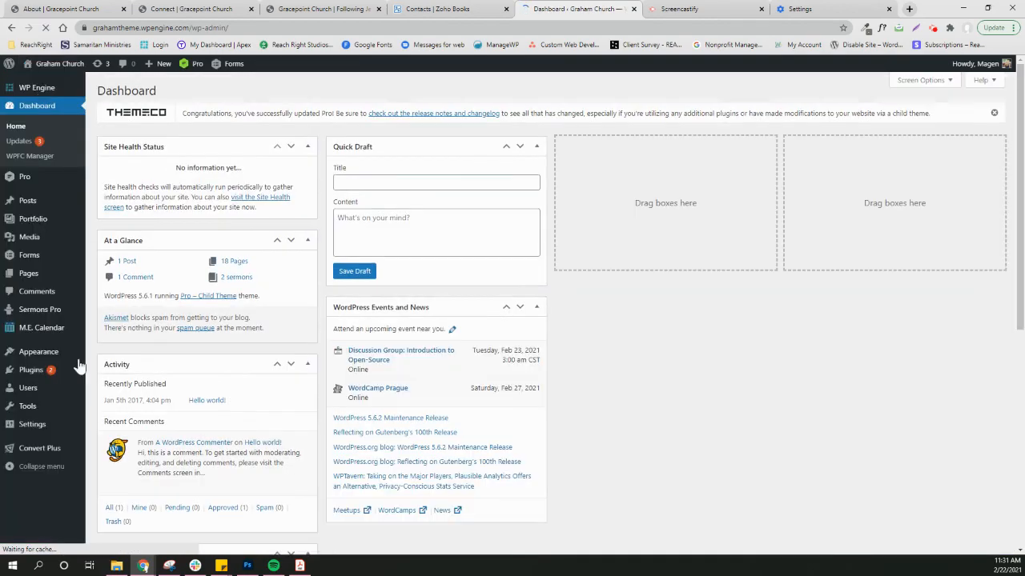
pyautogui.moveTo(38, 450)
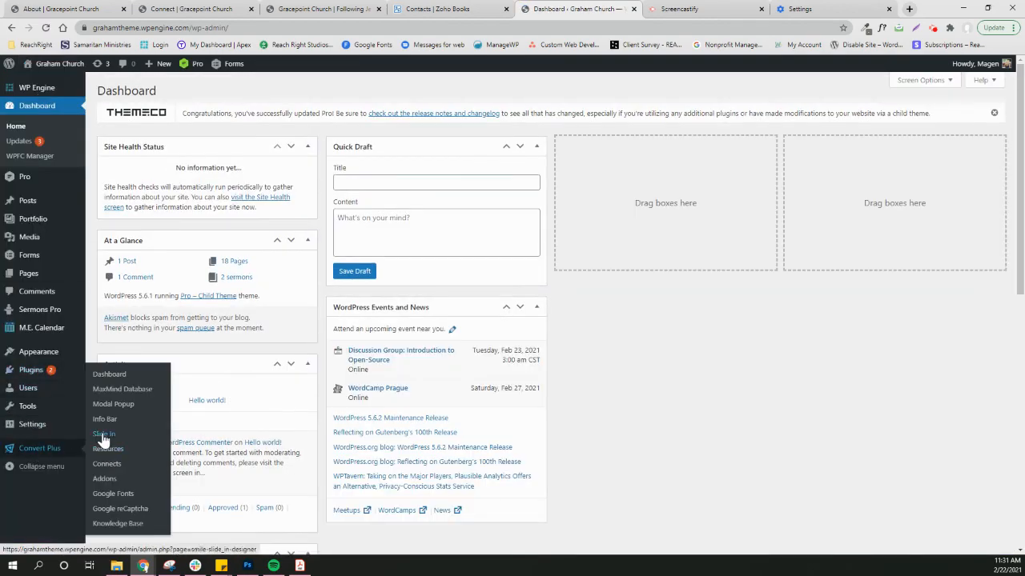
pyautogui.click(103, 420)
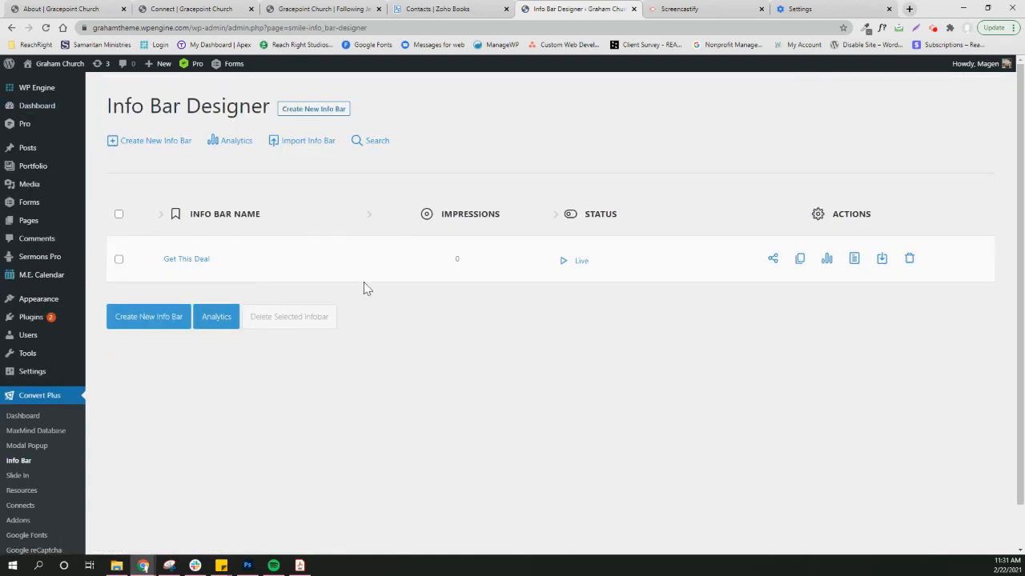
# Pause the Get This Deal info bar, and look at its start and end time scheduling options without scheduling it
pyautogui.moveTo(574, 269)
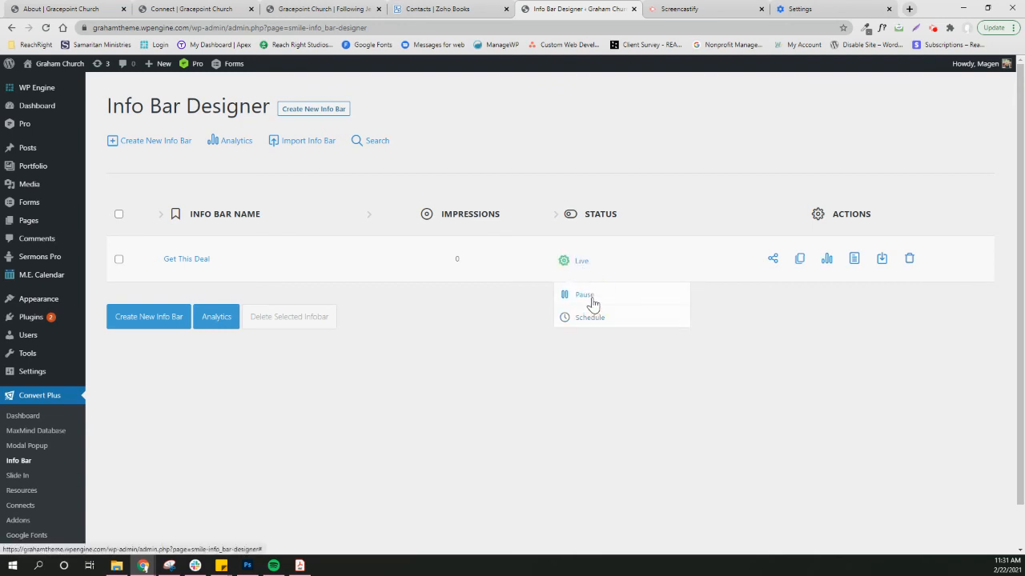
pyautogui.click(584, 295)
pyautogui.click(590, 317)
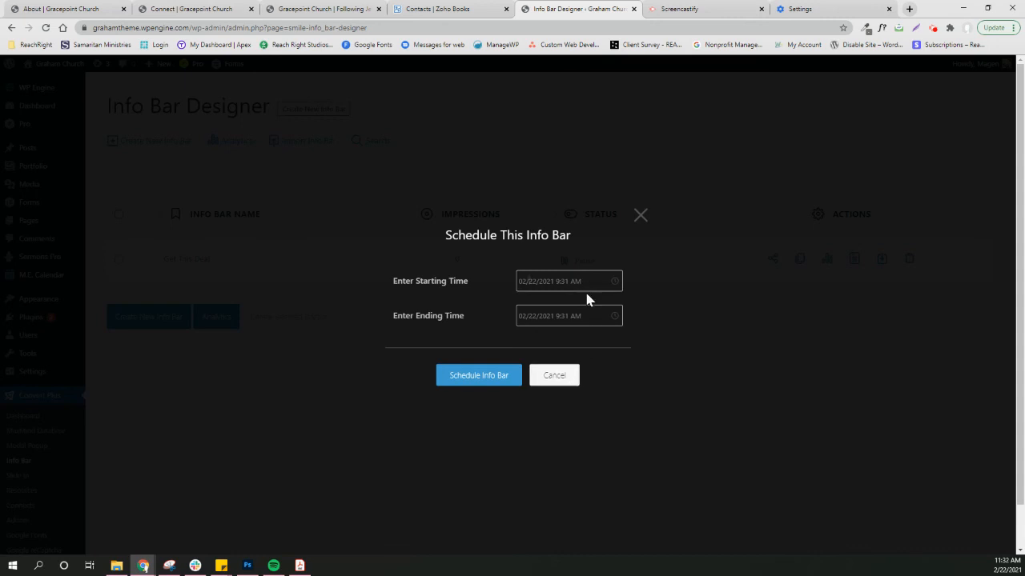
pyautogui.click(566, 377)
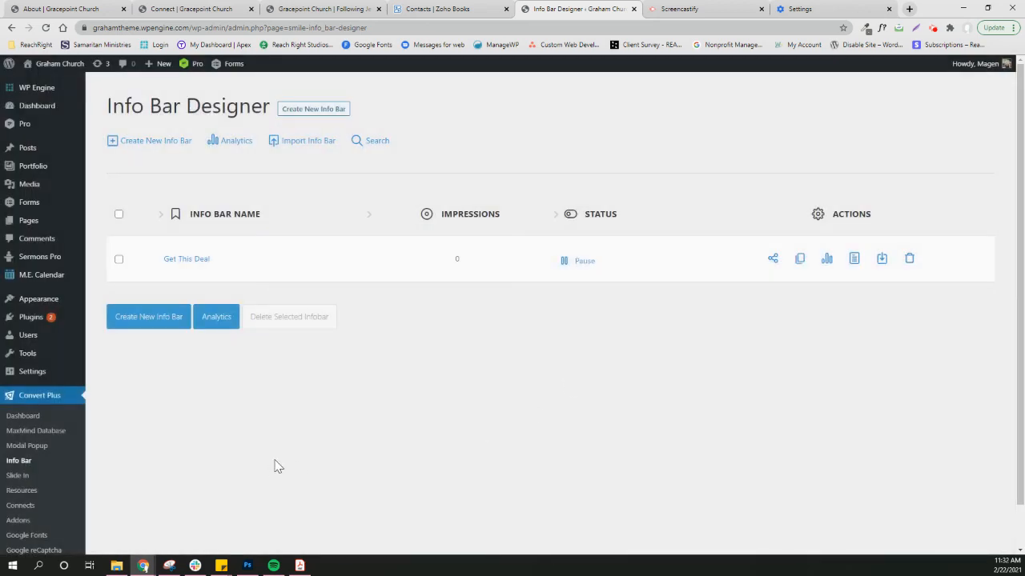
# Open the Convert Plus modal popup list and set the Demo Modal's status to Live
pyautogui.click(36, 447)
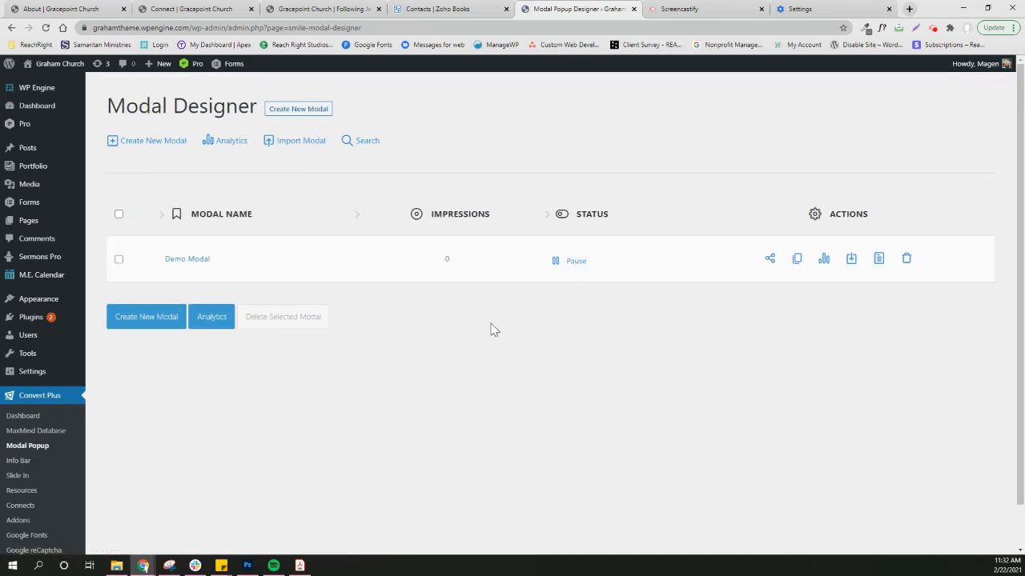
pyautogui.click(573, 296)
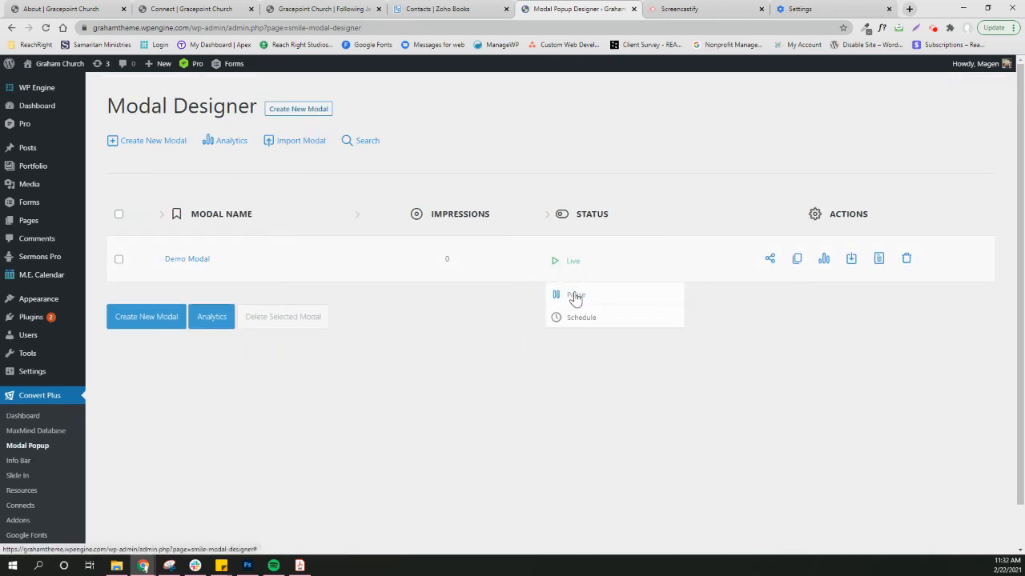
# Visit the live site's home page and look for the Demo Modal while moving through the page, reloading it once to recheck
pyautogui.click(41, 64)
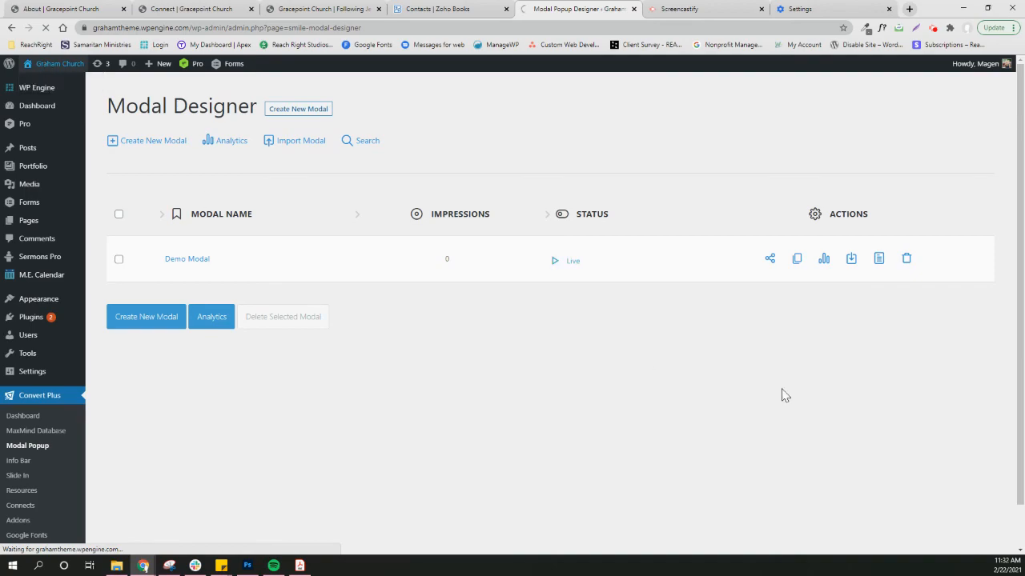
pyautogui.scroll(-3, 843, 429)
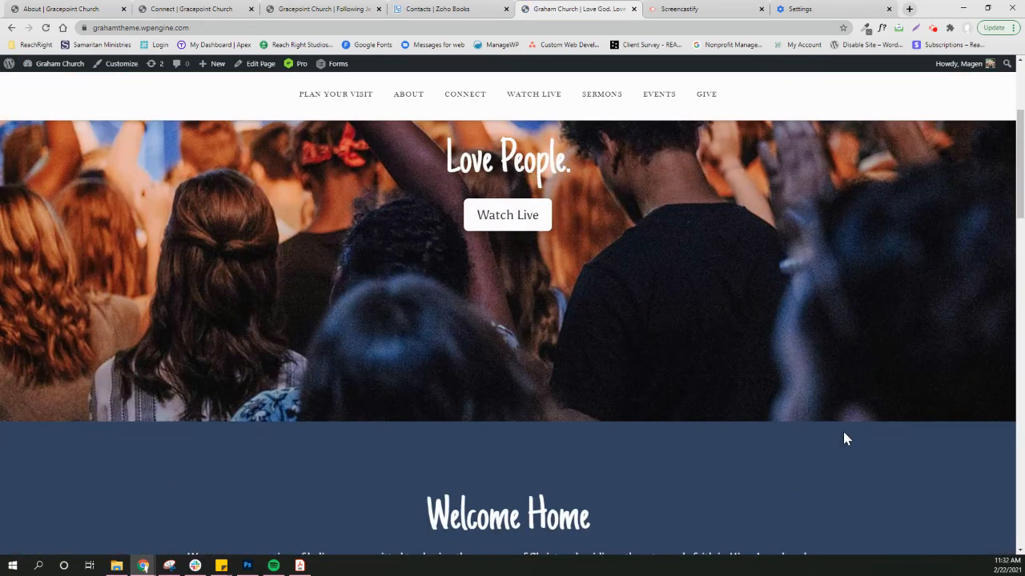
pyautogui.scroll(-3, 843, 431)
pyautogui.scroll(8, 843, 430)
pyautogui.scroll(-8, 843, 429)
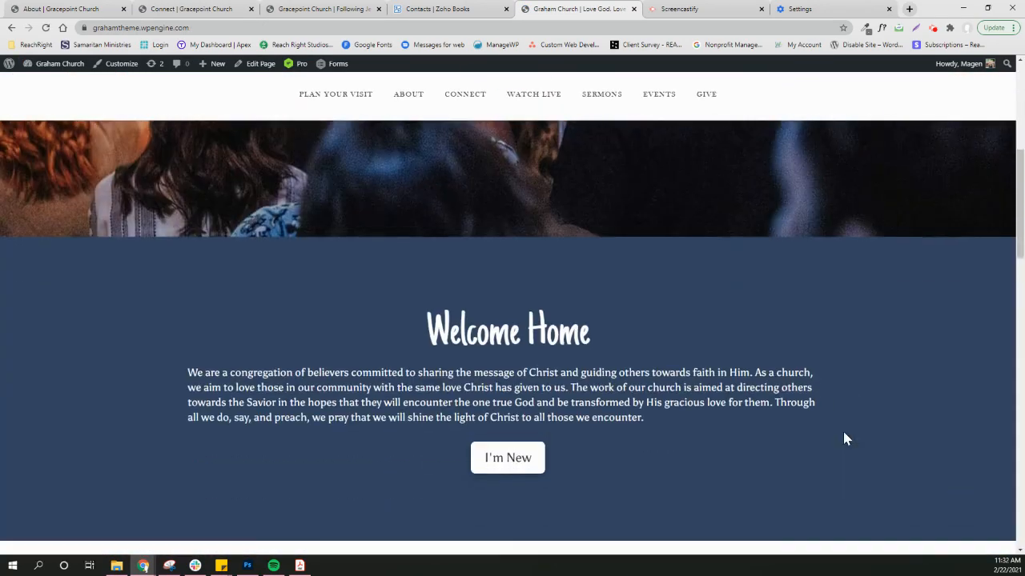
pyautogui.scroll(8, 843, 431)
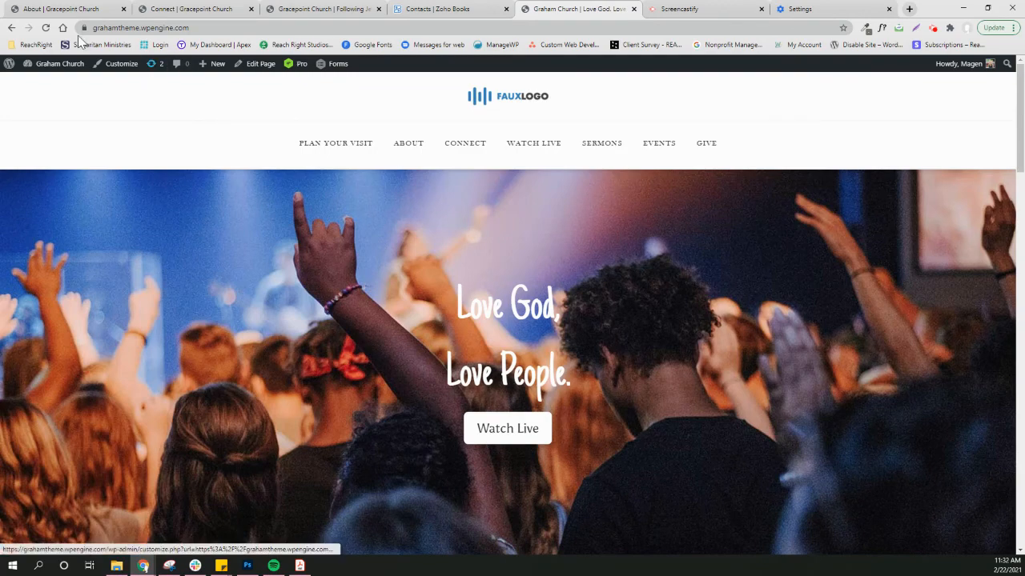
pyautogui.click(46, 28)
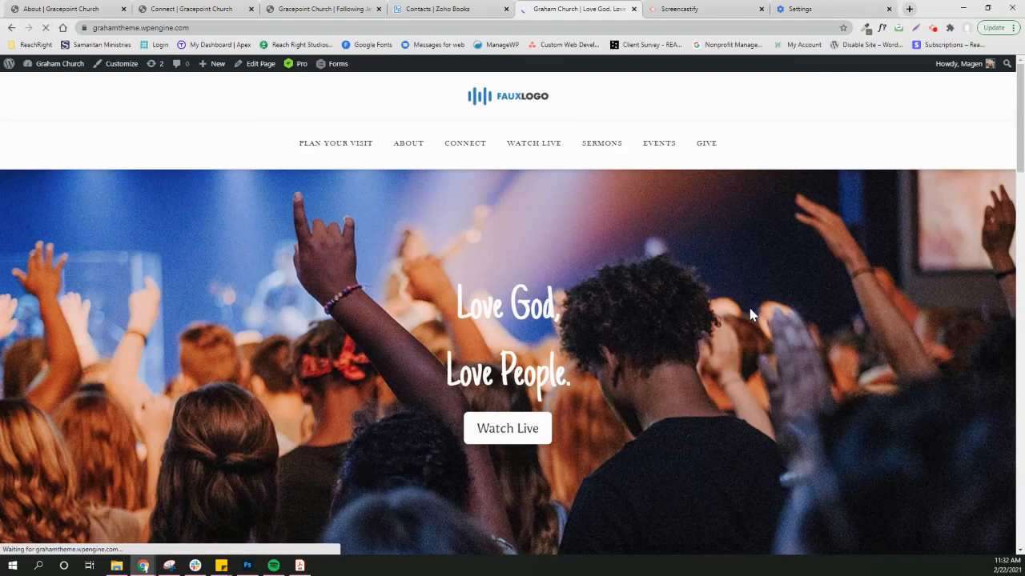
pyautogui.scroll(-8, 751, 314)
pyautogui.scroll(8, 751, 315)
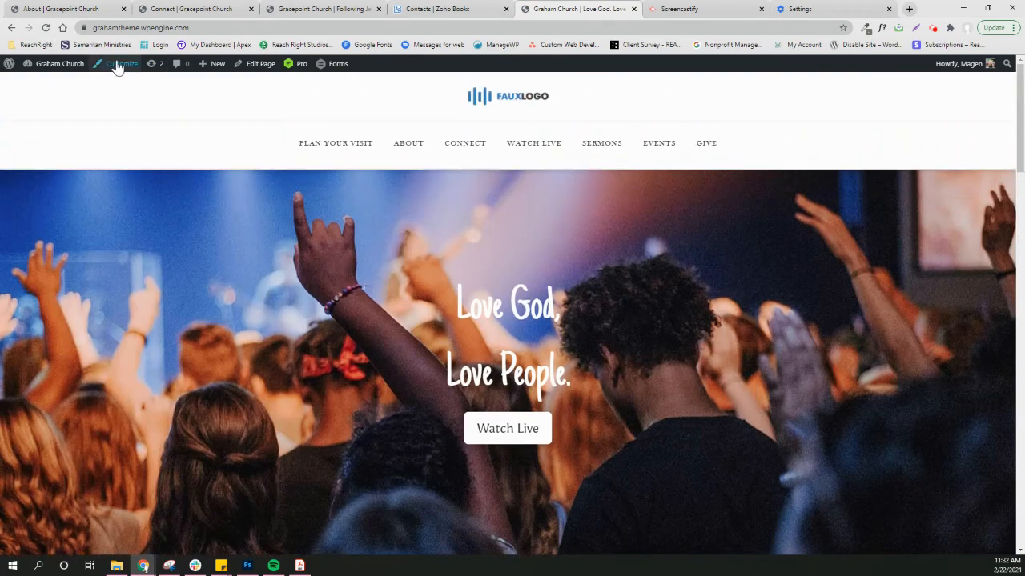
# Return to the Convert Plus modal popup list in the WordPress dashboard and set the Demo Modal's status to Live again
pyautogui.moveTo(52, 65)
pyautogui.click(44, 88)
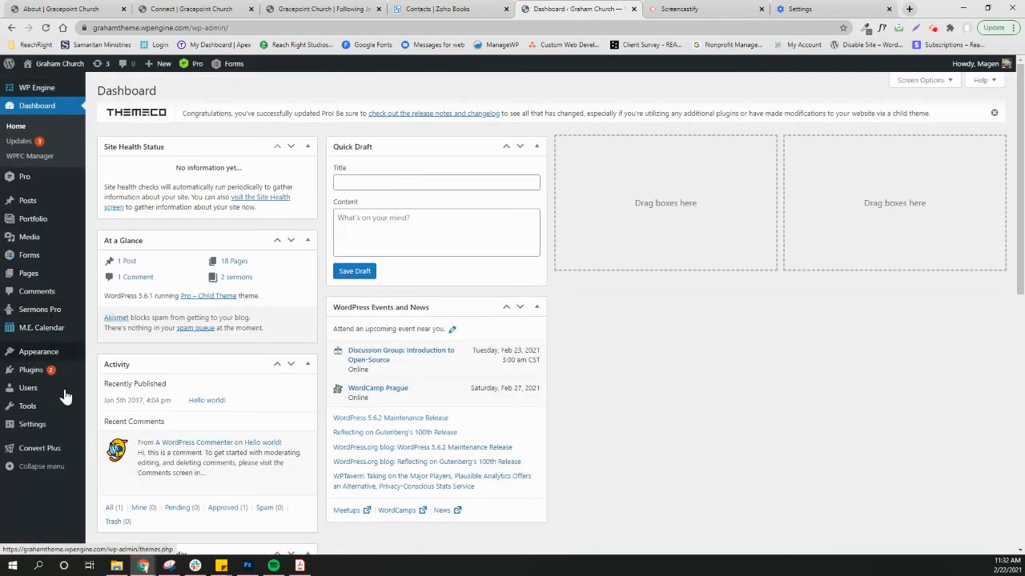
pyautogui.moveTo(50, 448)
pyautogui.click(113, 406)
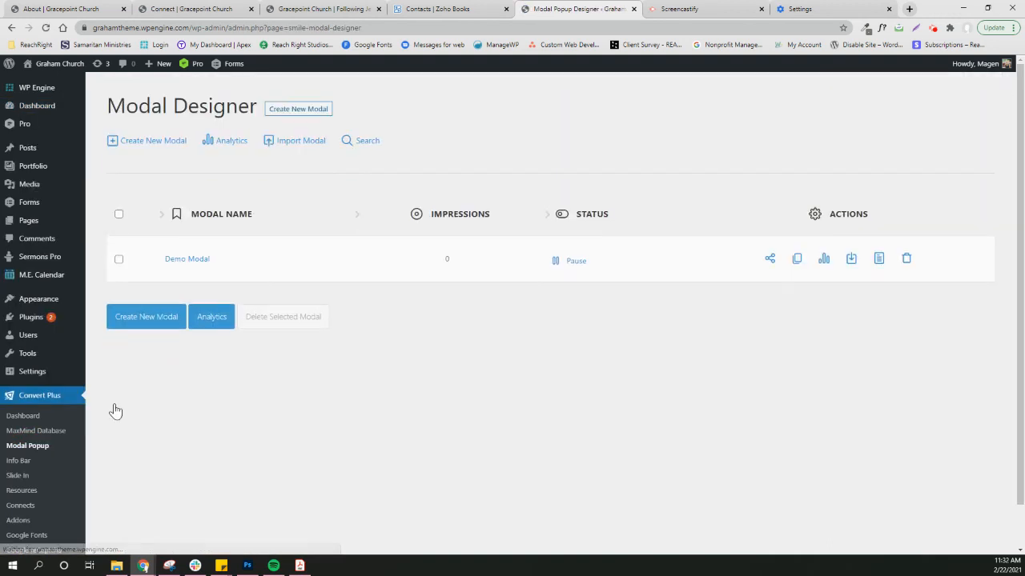
pyautogui.moveTo(573, 266)
pyautogui.click(572, 296)
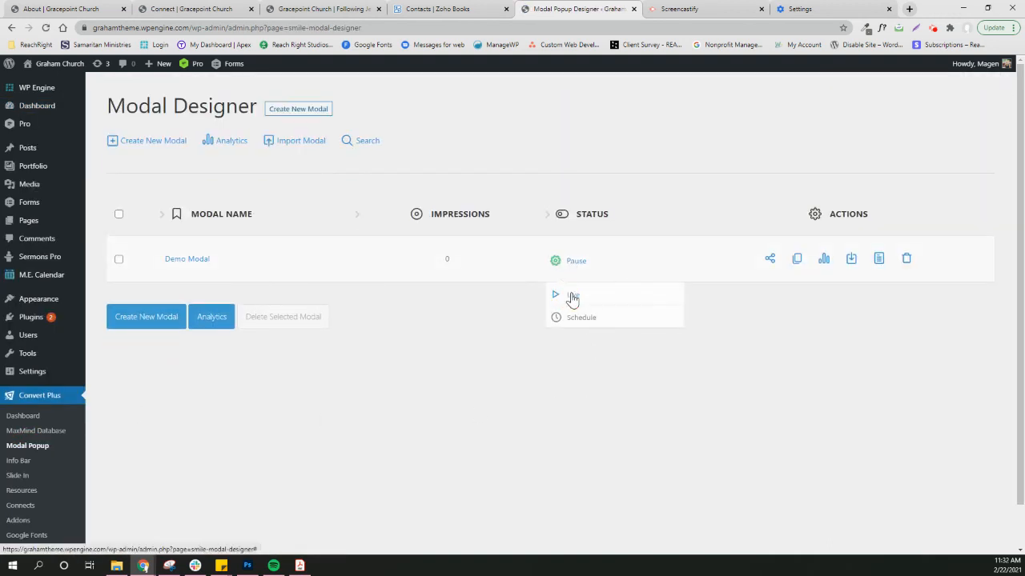
pyautogui.click(474, 366)
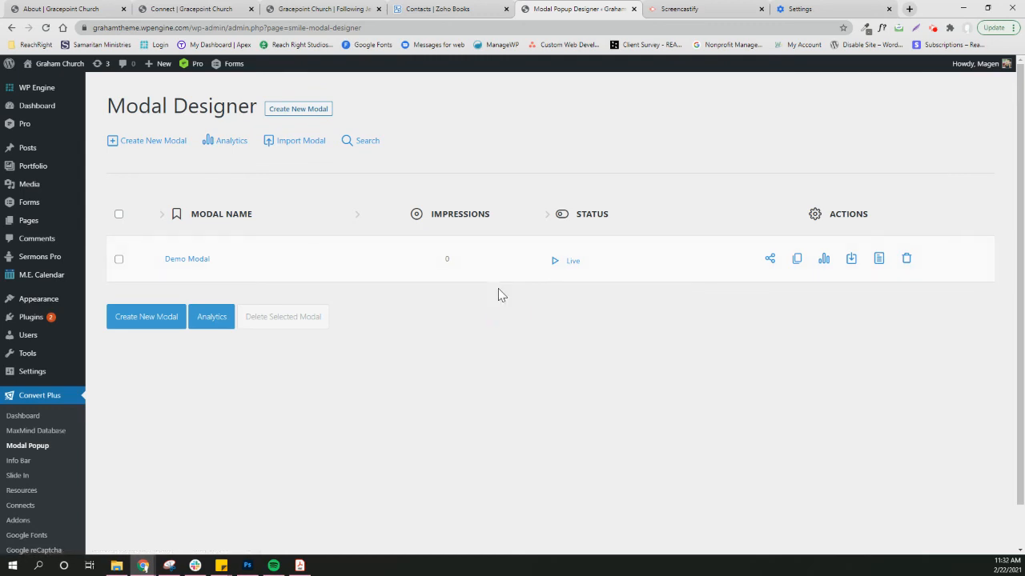
# Open the live home page again and check for the modal popup down to the Welcome Home section and back
pyautogui.click(55, 69)
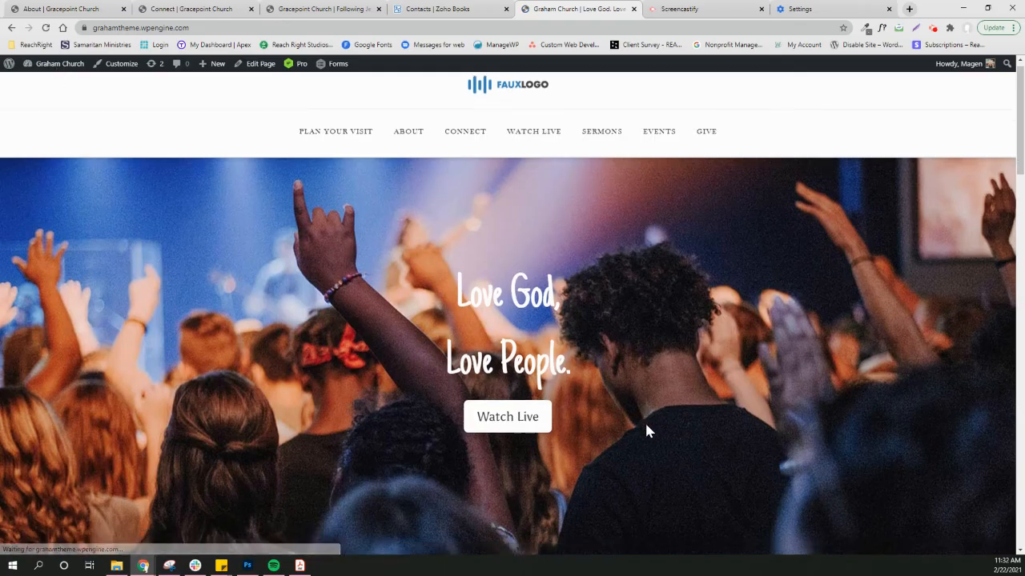
pyautogui.scroll(-8, 648, 430)
pyautogui.scroll(5, 743, 431)
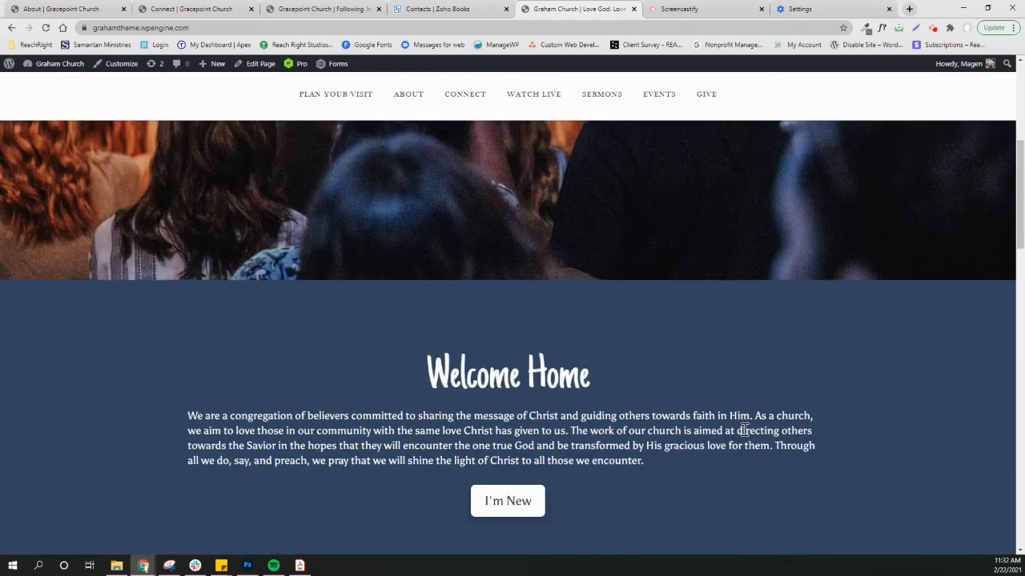
pyautogui.scroll(4, 744, 432)
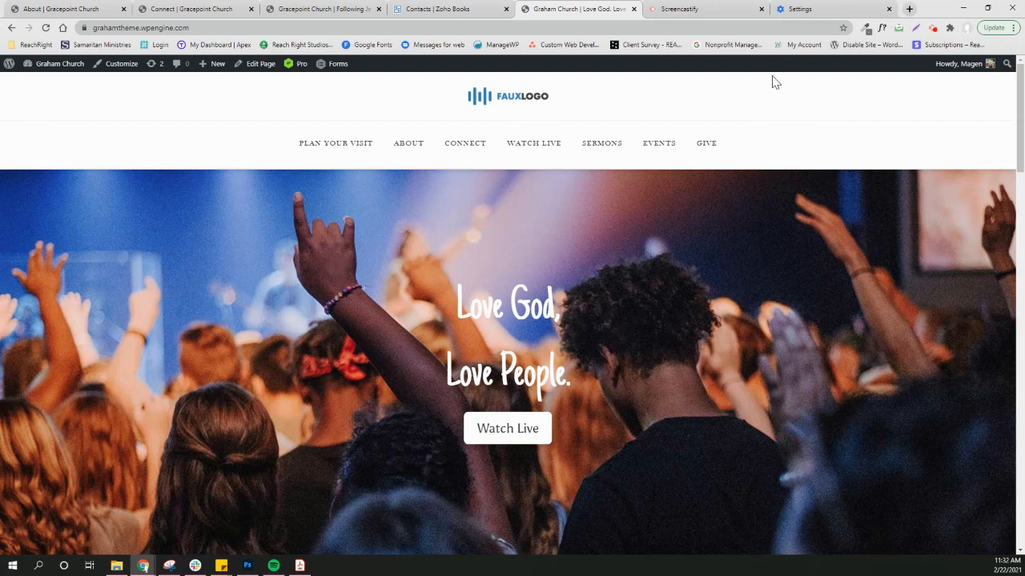
# Go back from the live home page to the WordPress dashboard
pyautogui.moveTo(56, 64)
pyautogui.click(48, 87)
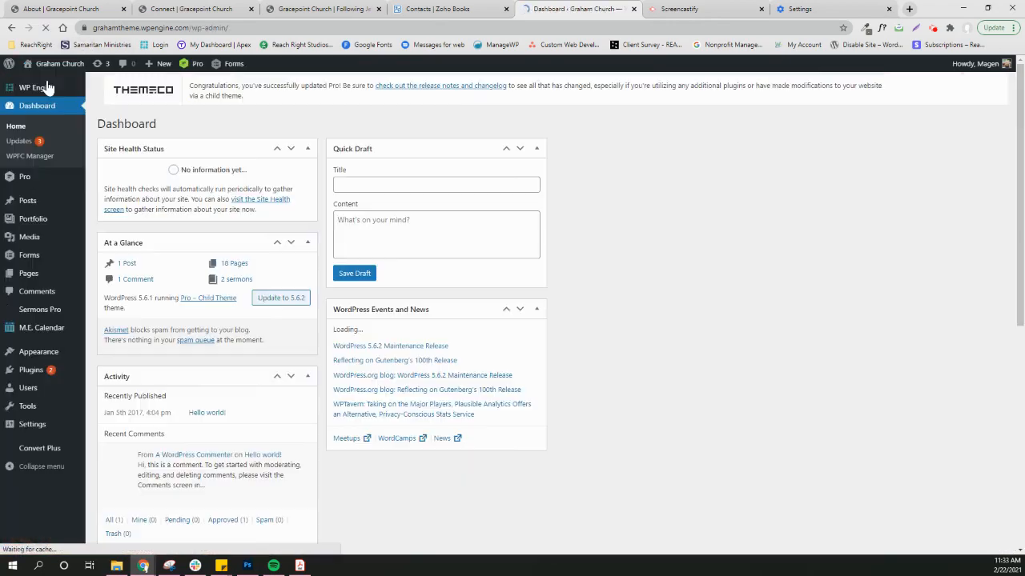
pyautogui.moveTo(85, 424)
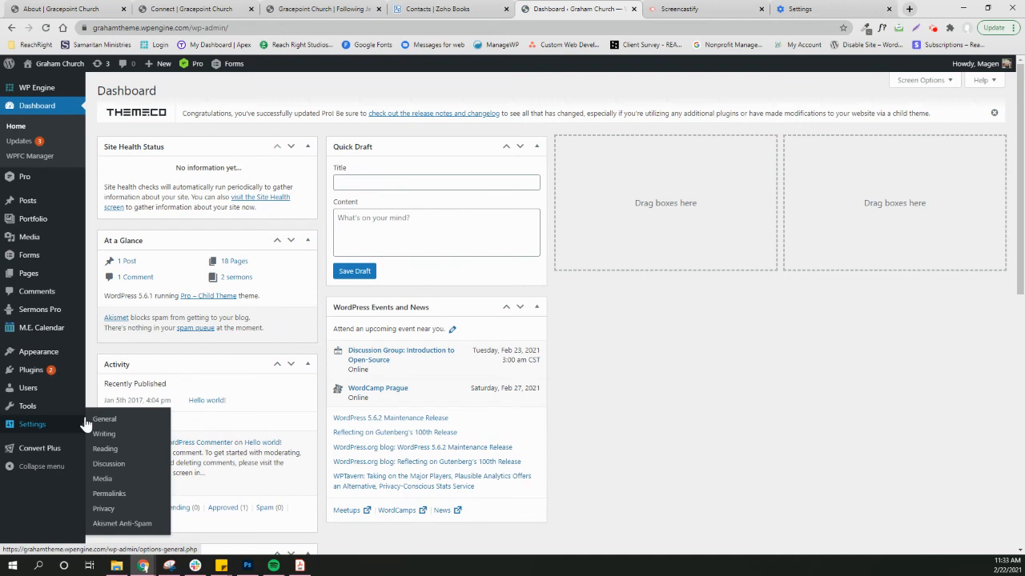